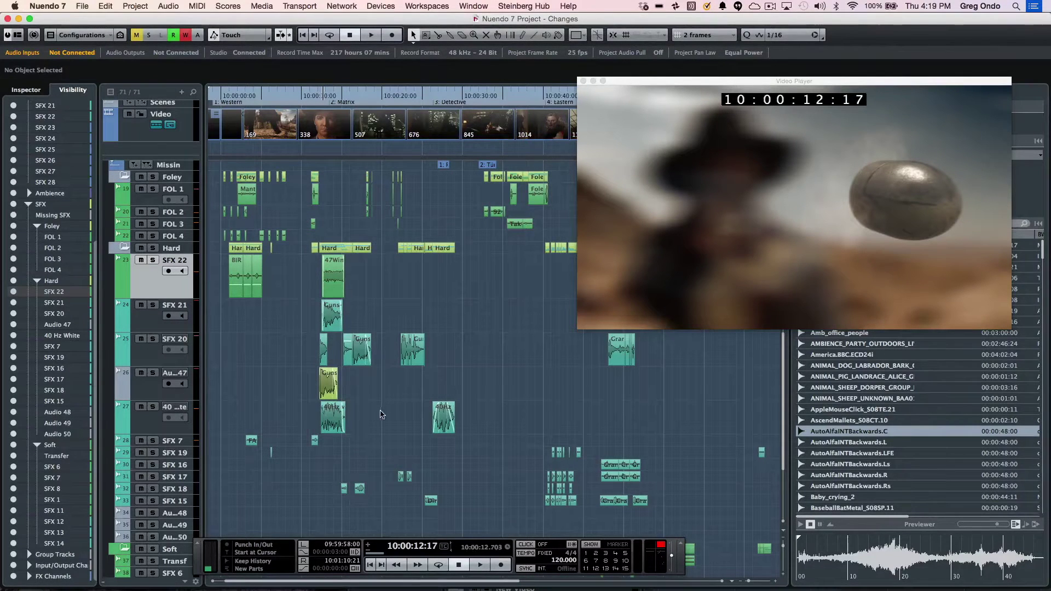
Drag the Granaten-26.L event on SFX 20 earlier so it starts at 10:00:37:09
left_click(296, 6)
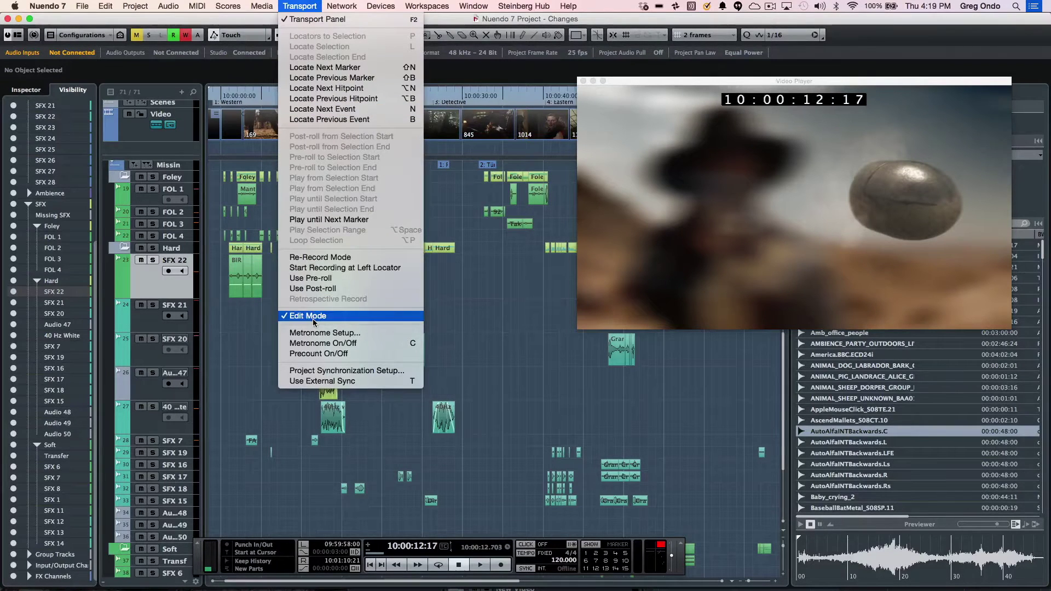
left_click(588, 348)
left_click_drag(619, 350, 571, 340)
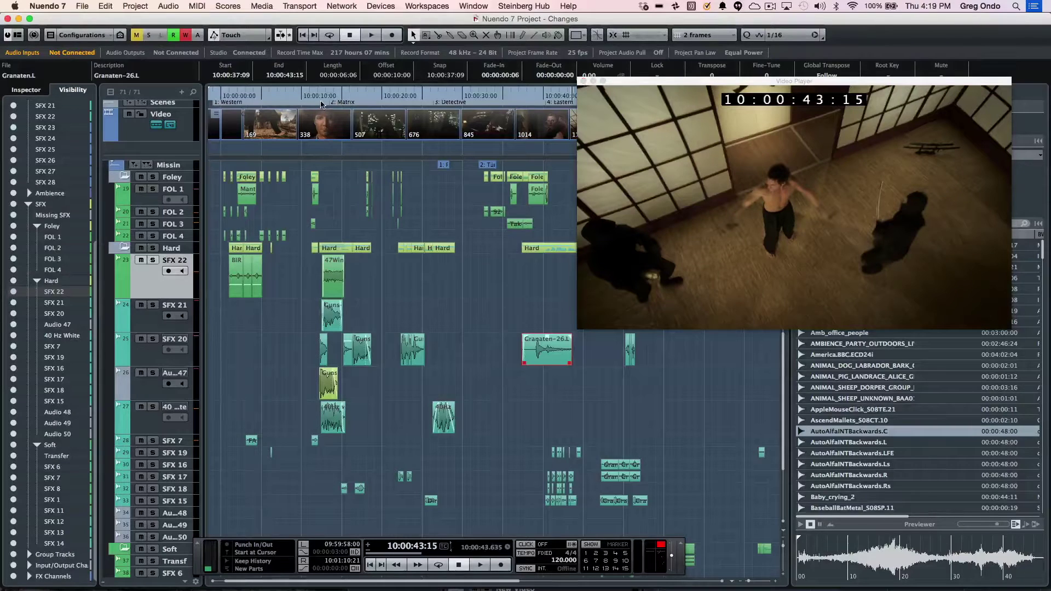
Zoom in, play back from 10:00:09:15, then return to the Granaten event's start
left_click_drag(300, 104, 297, 105)
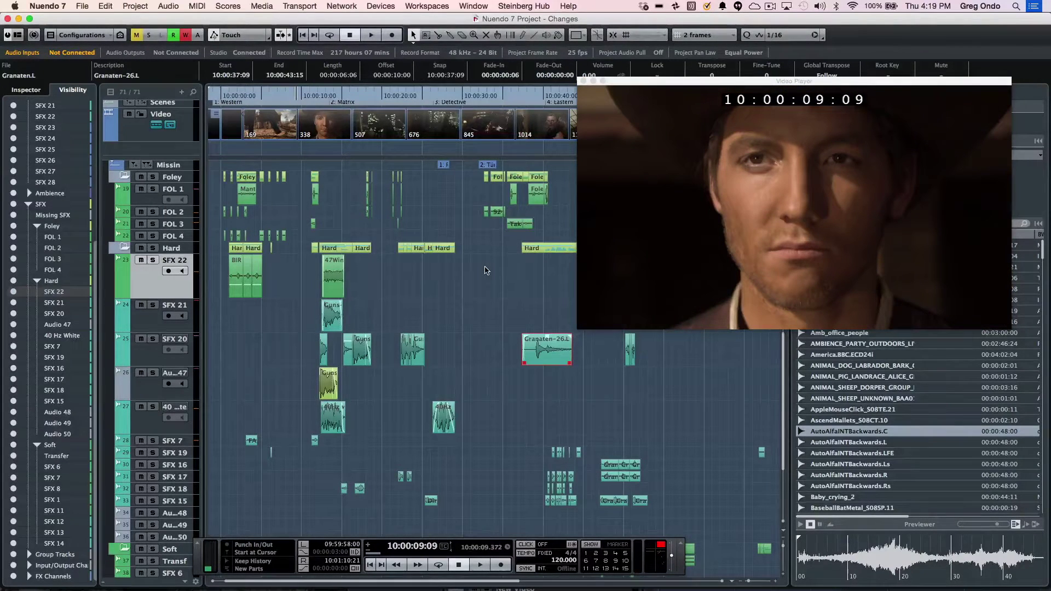
key("h")
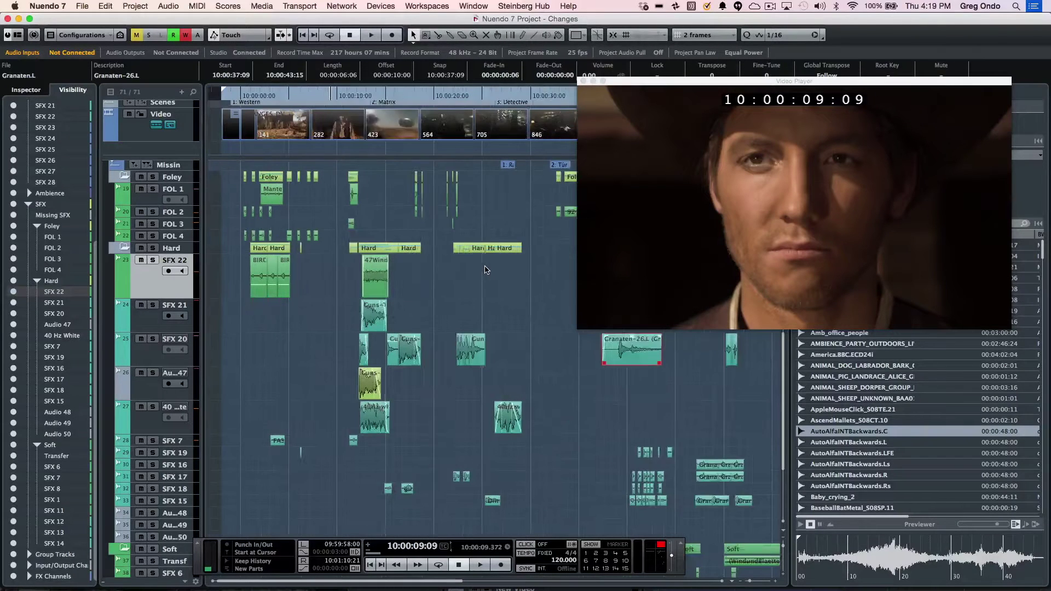
left_click(359, 100)
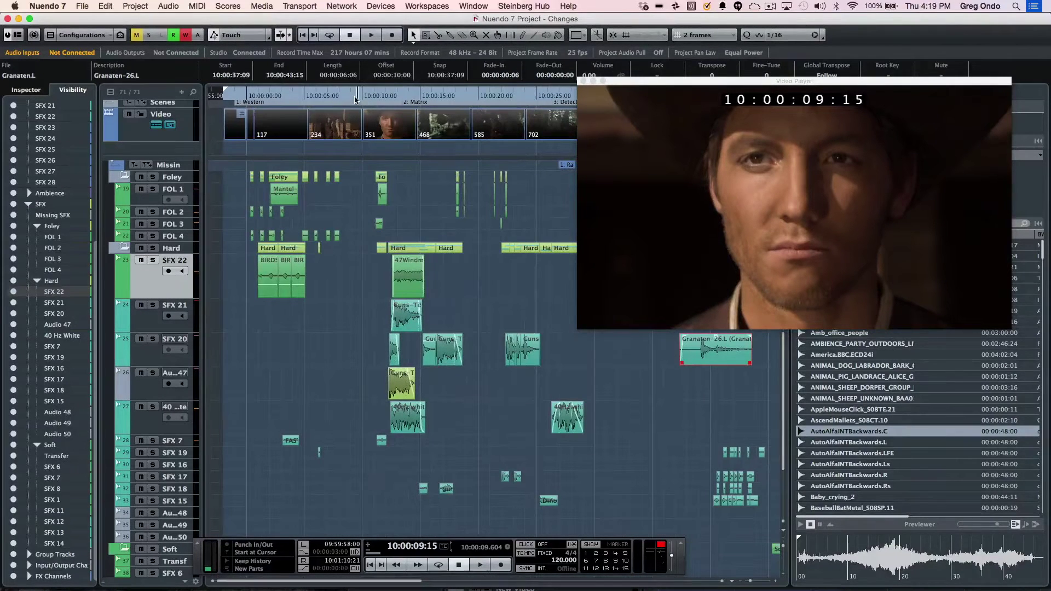
key("space")
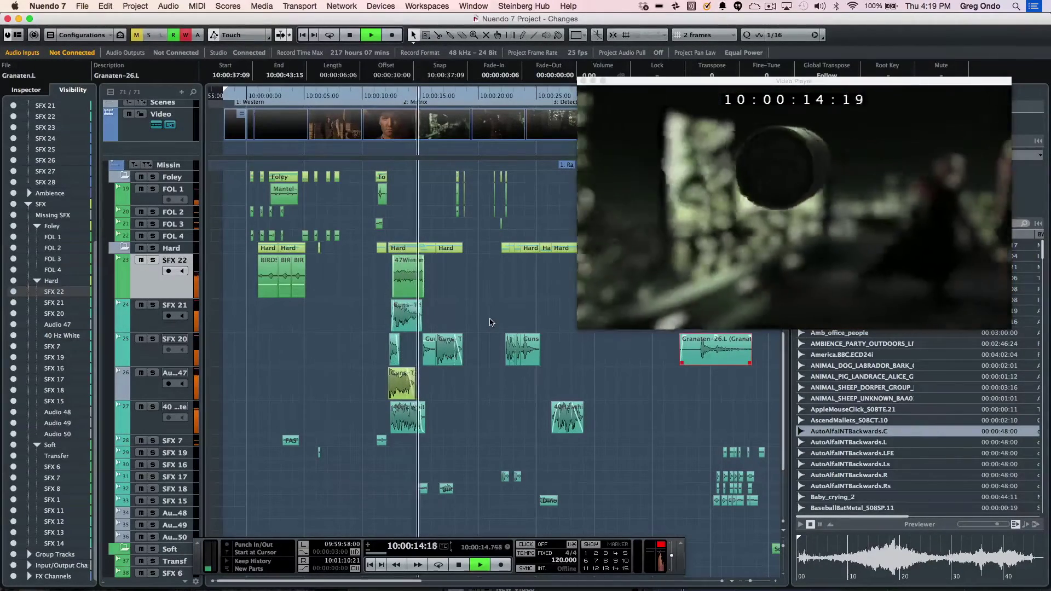
key("space")
key("l")
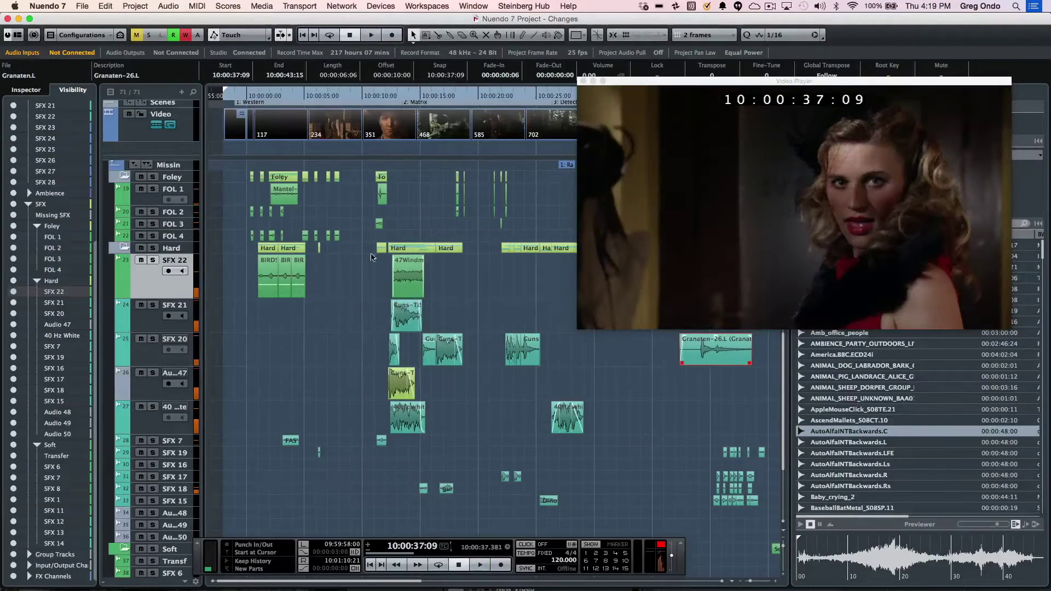
Audition the events around 10:00:11 with the Play tool and play back from the gunshot
right_click(371, 257)
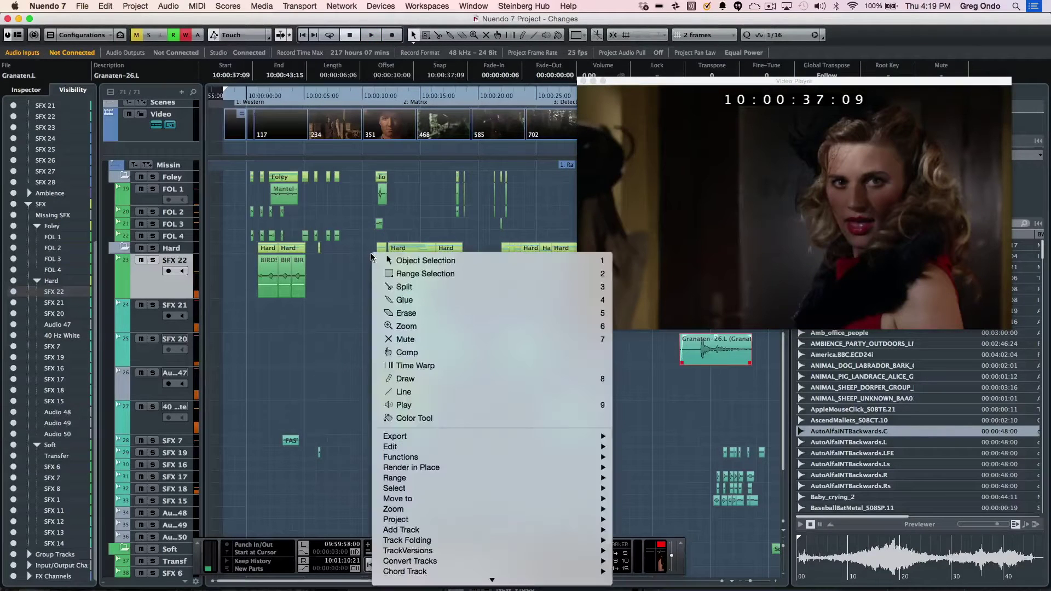
left_click(433, 404)
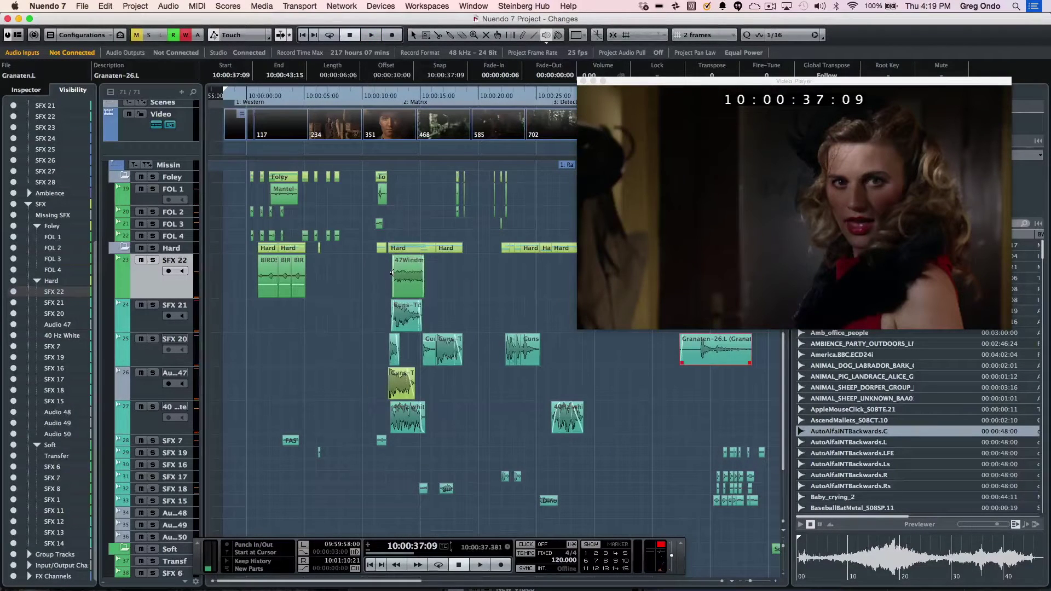
left_click_drag(387, 272, 388, 343)
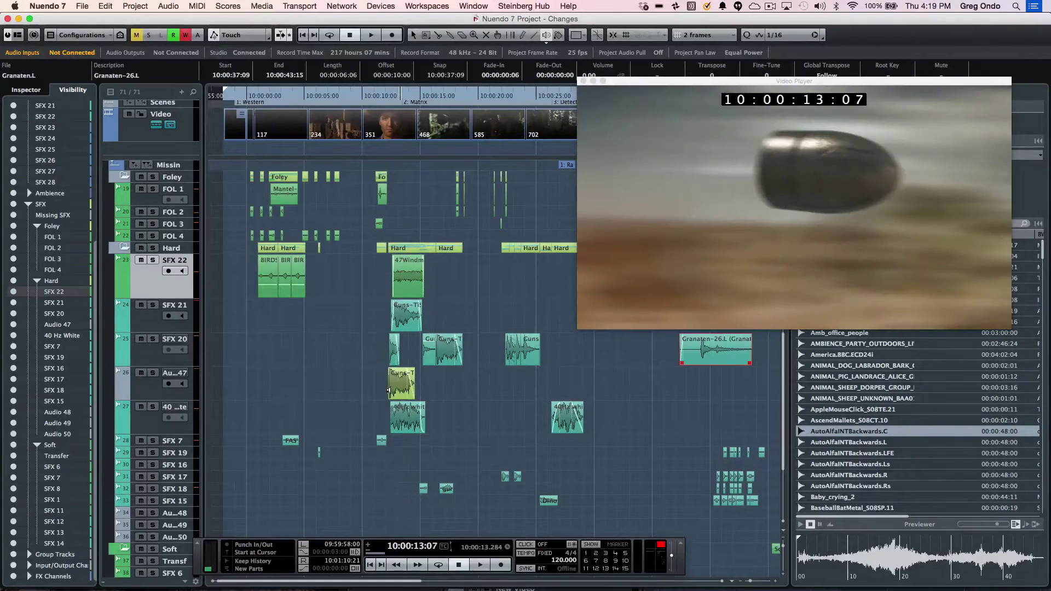
left_click_drag(382, 391, 434, 160)
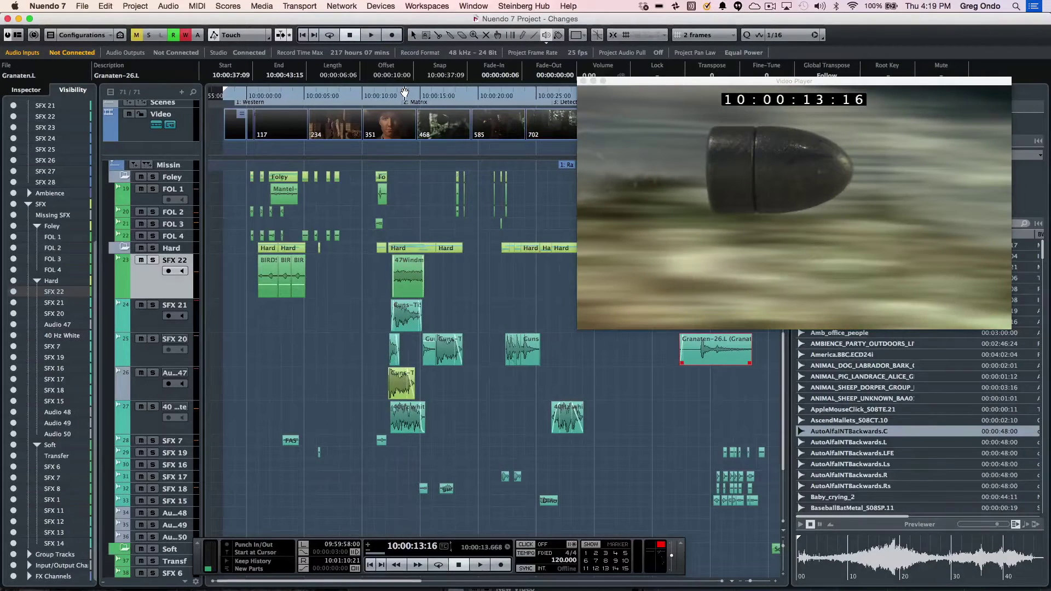
left_click_drag(405, 92, 382, 98)
key("space")
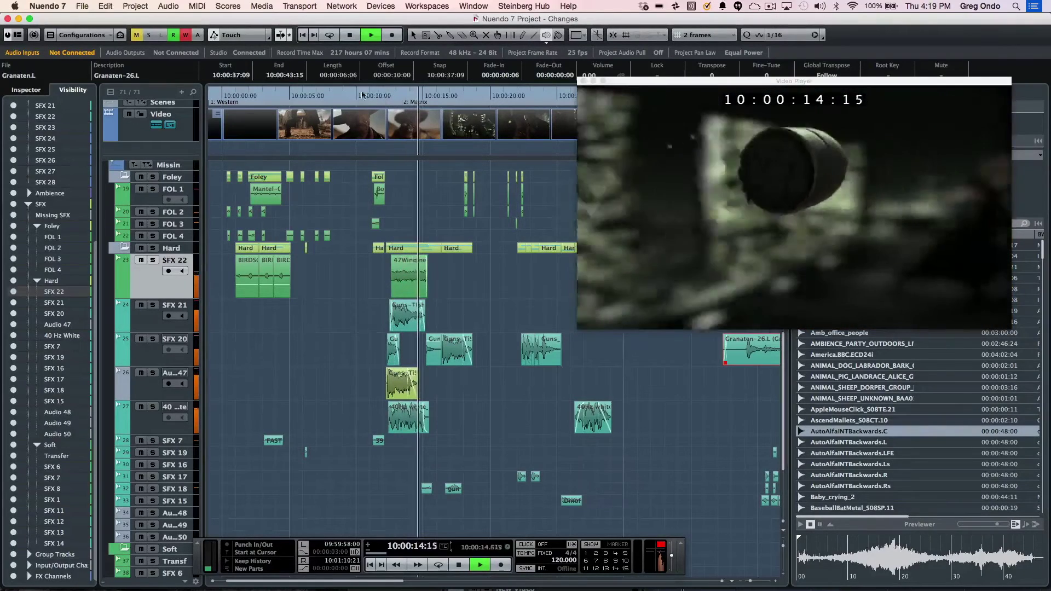
key("space")
key("l")
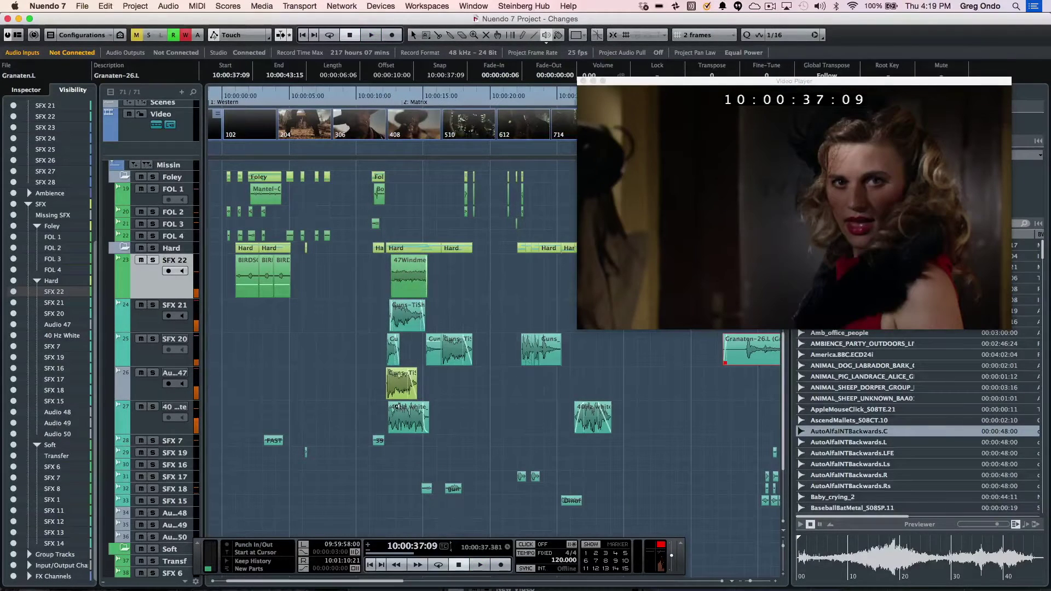
Switch back to Object Selection and rubber-band select the four stacked events at 10:00:12
right_click(419, 236)
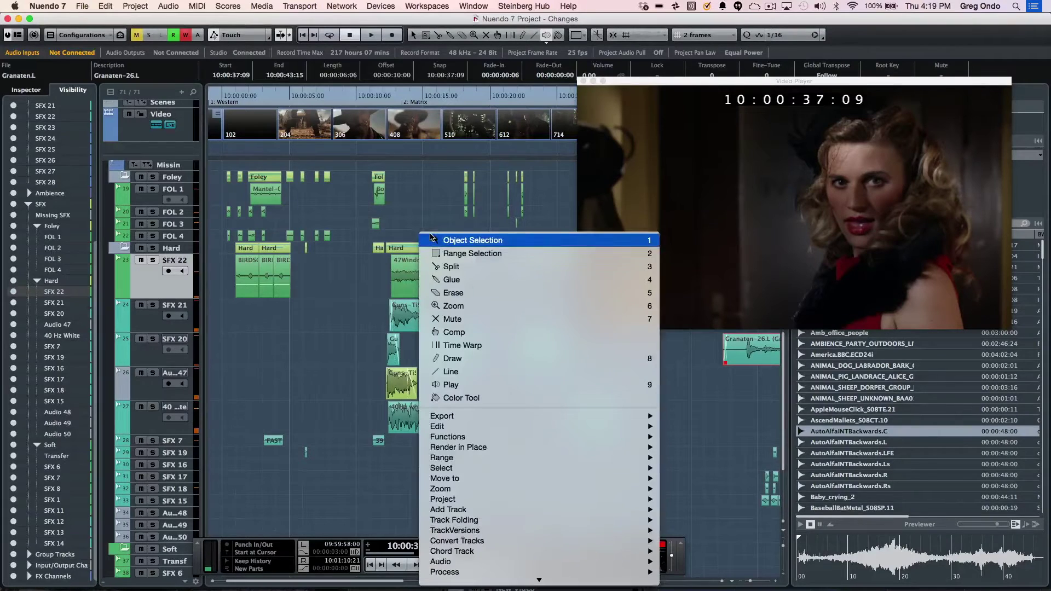
left_click(426, 240)
left_click_drag(400, 437, 403, 276)
key("l")
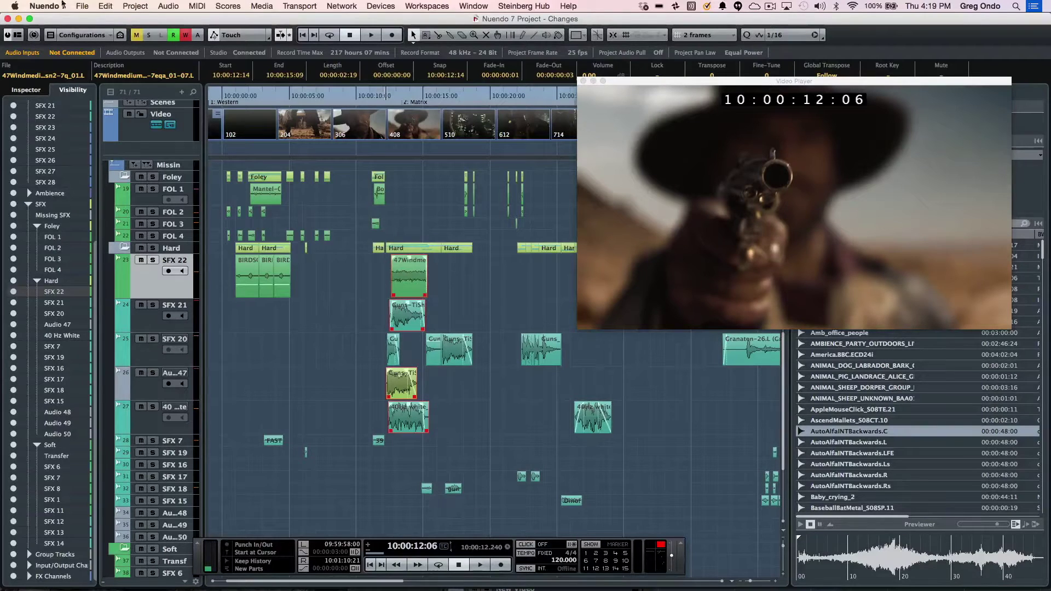
left_click(89, 7)
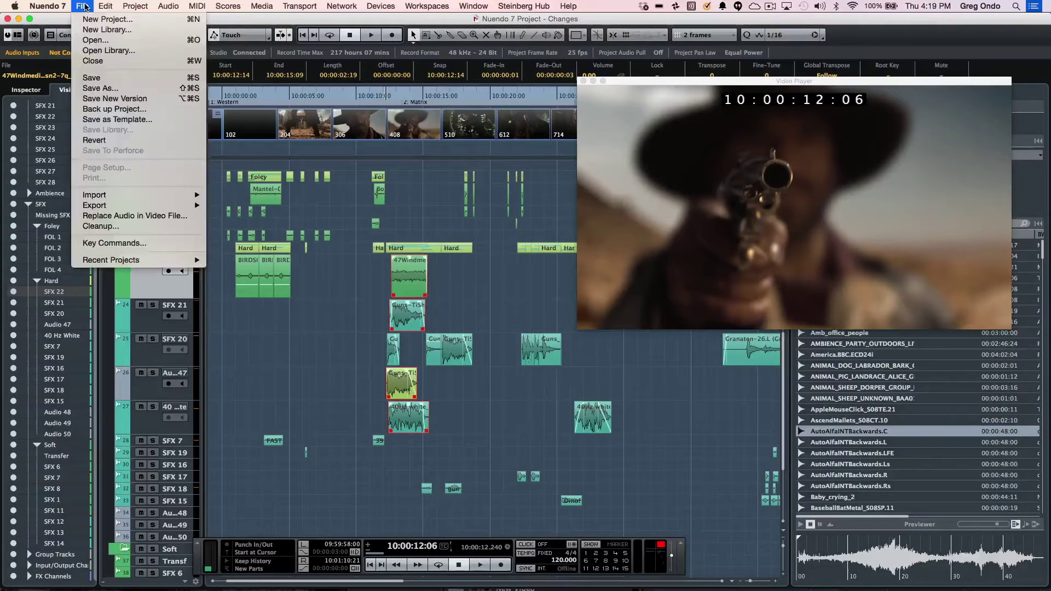
mouse_move(99, 206)
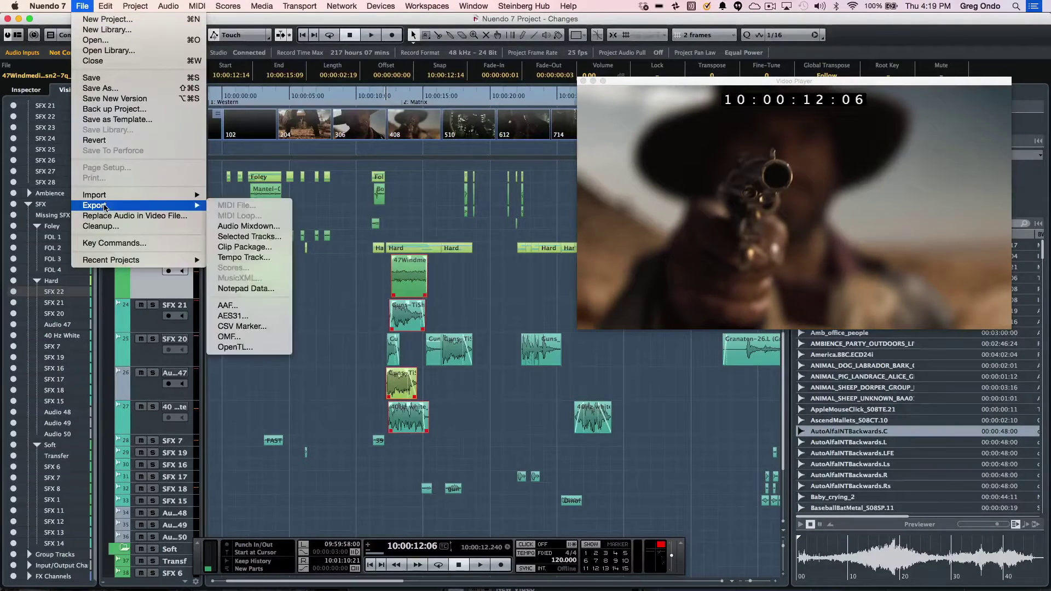
left_click(255, 248)
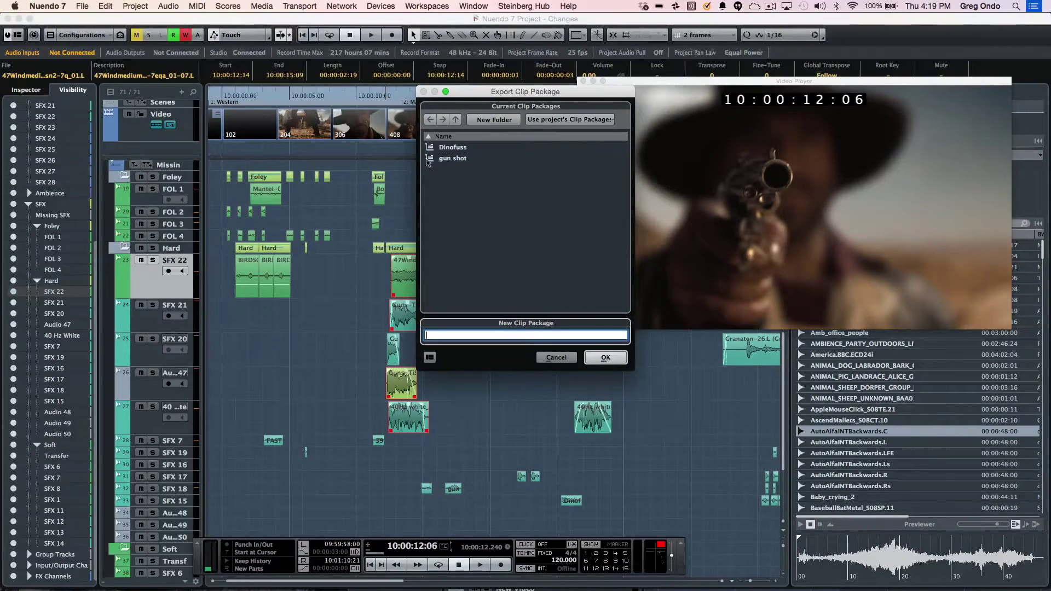
left_click(449, 158)
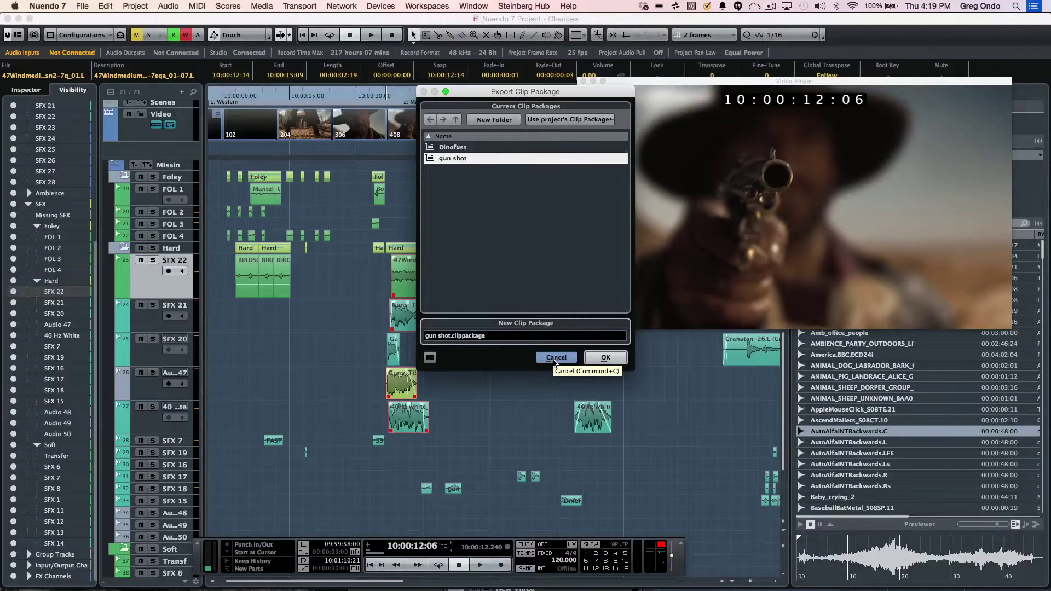
left_click(555, 363)
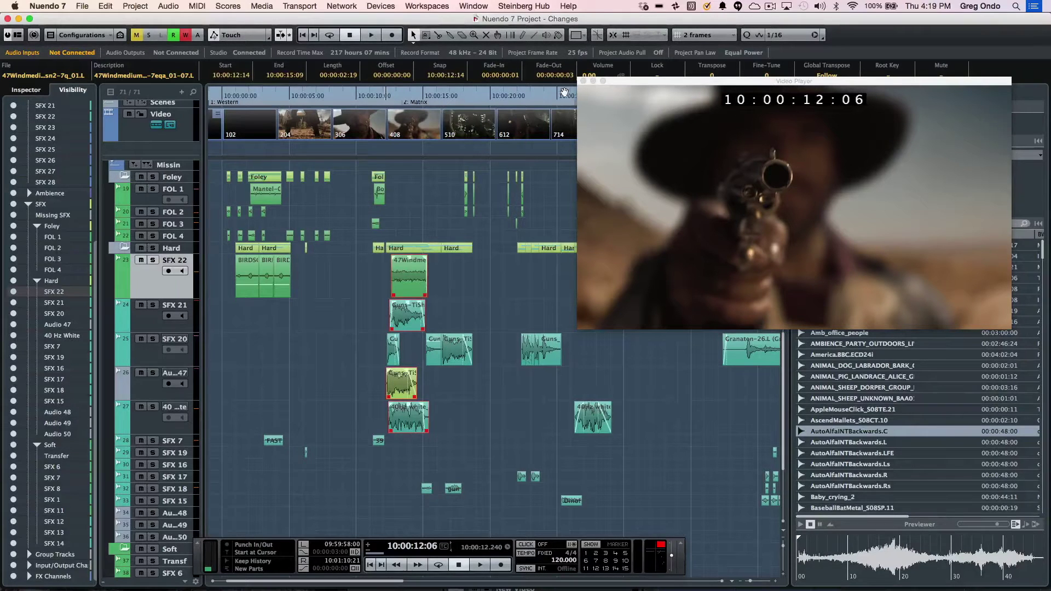
Close the video player and open the MediaBay in its own window
left_click(583, 80)
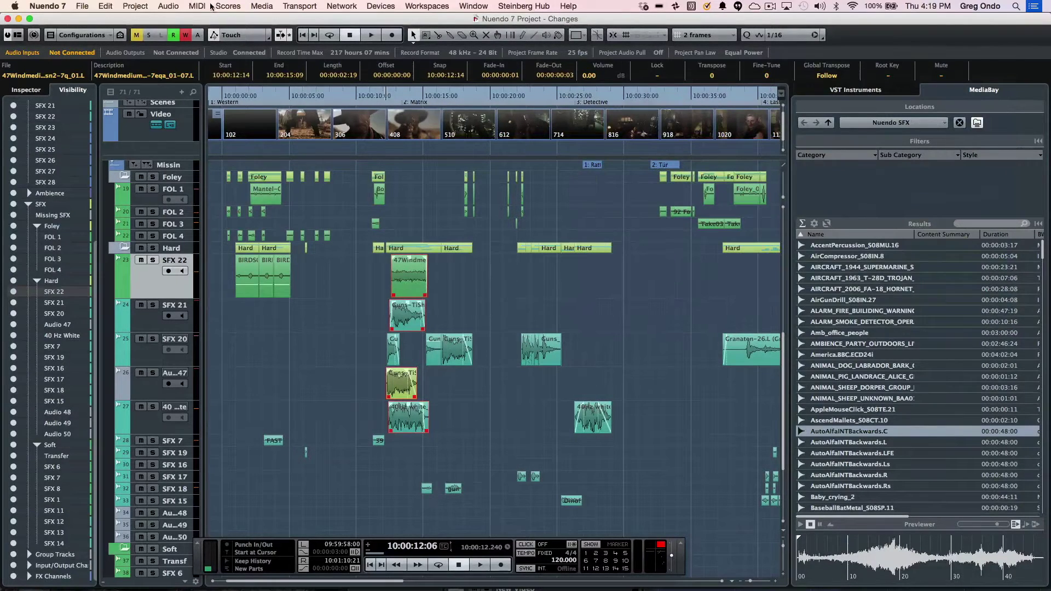
left_click(181, 8)
mouse_move(215, 7)
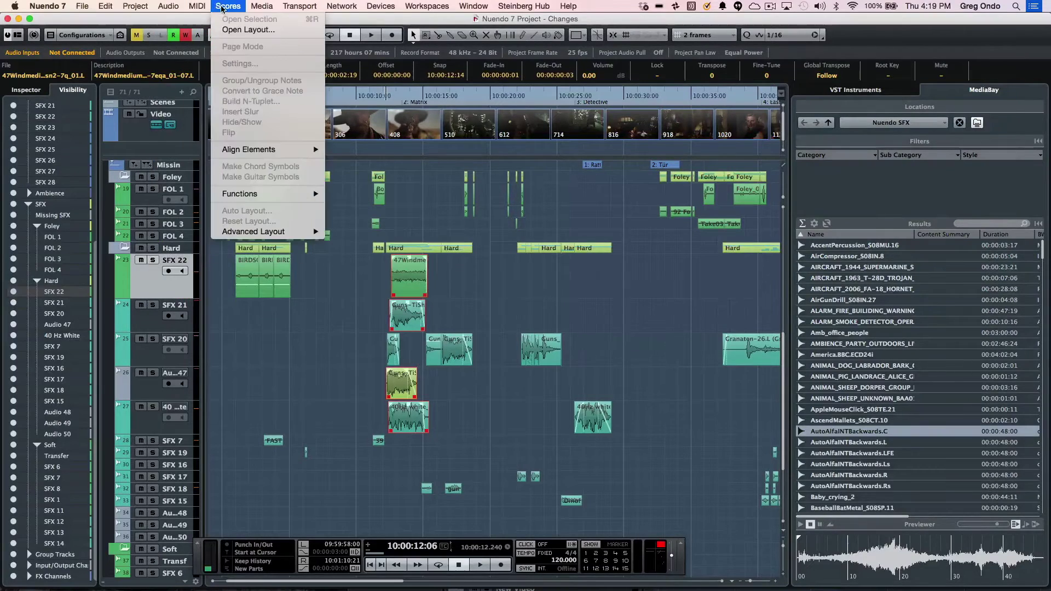
mouse_move(261, 6)
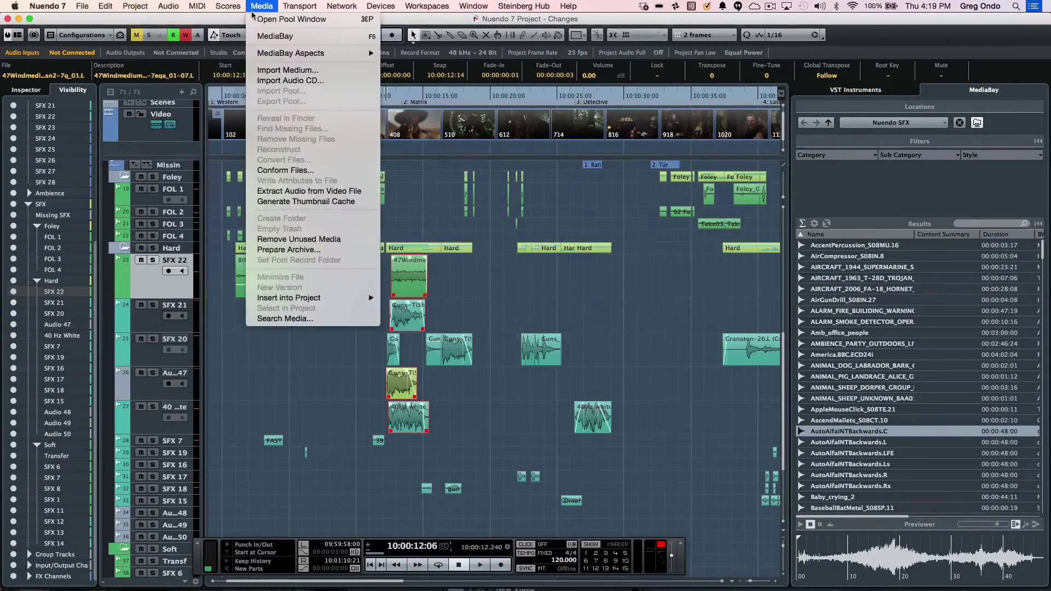
left_click(271, 36)
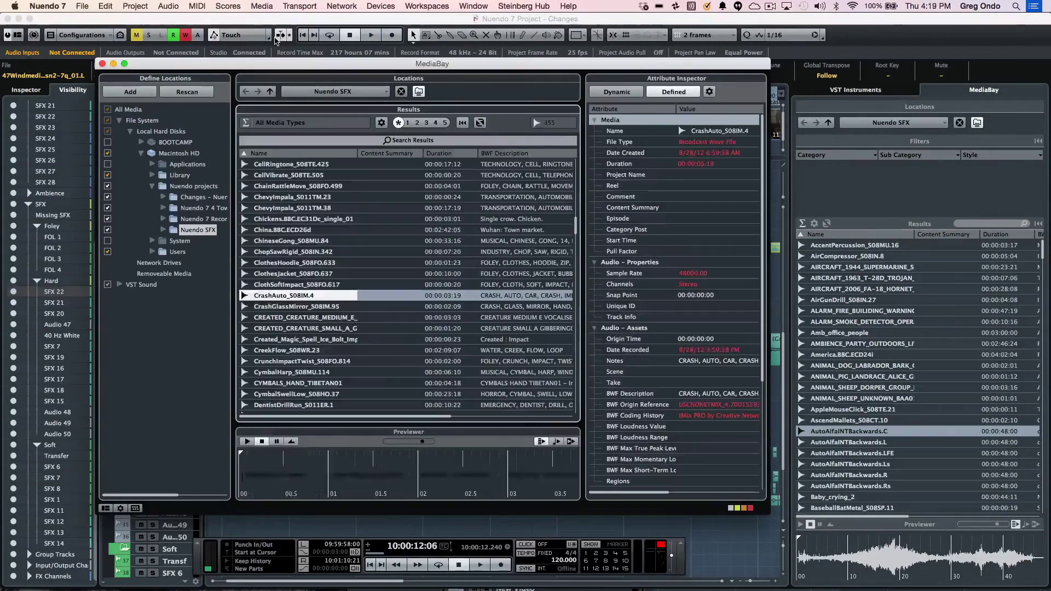
Hide and re-show the Define Locations and Attribute Inspector panes in the MediaBay layout
left_click(106, 509)
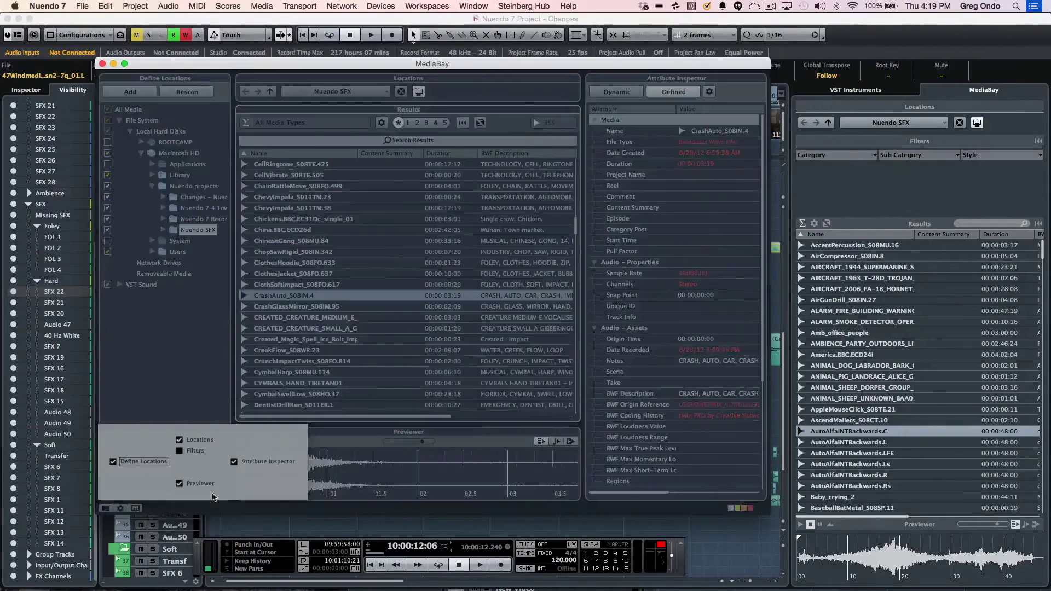
left_click(113, 462)
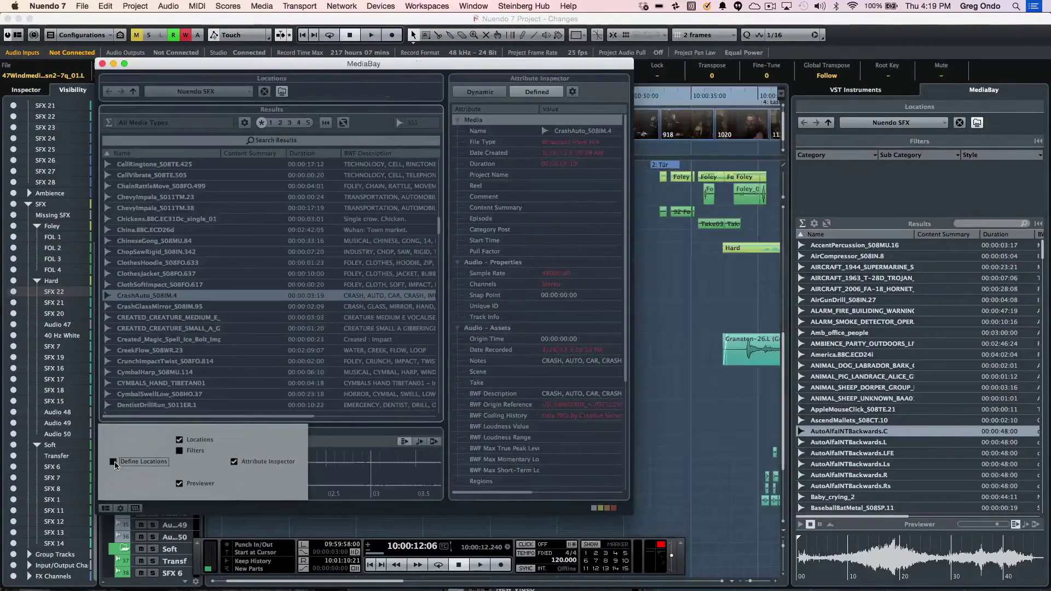
left_click(236, 464)
left_click(237, 463)
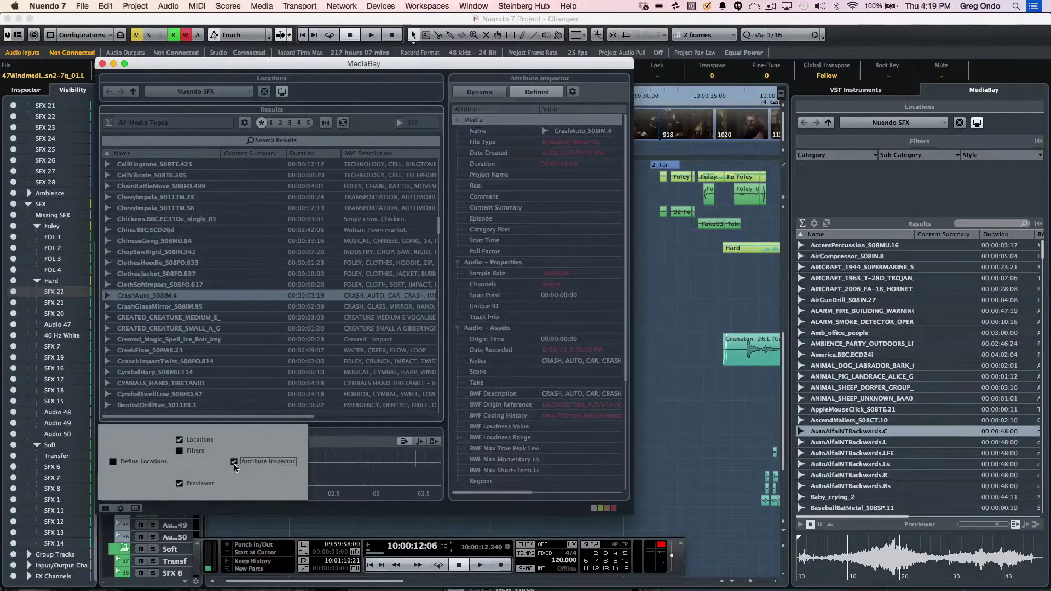
left_click(113, 462)
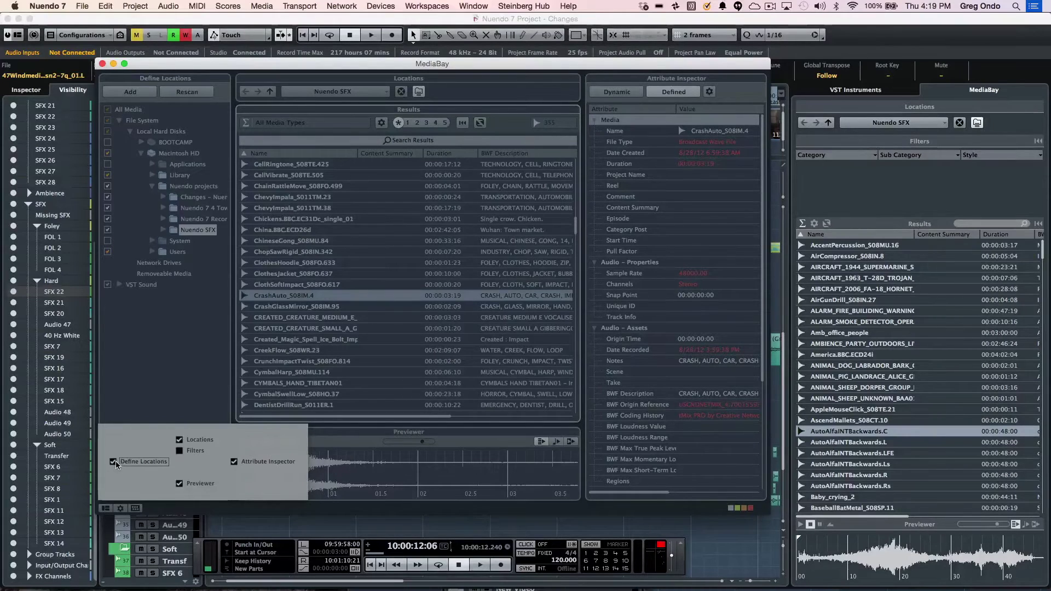
left_click(164, 339)
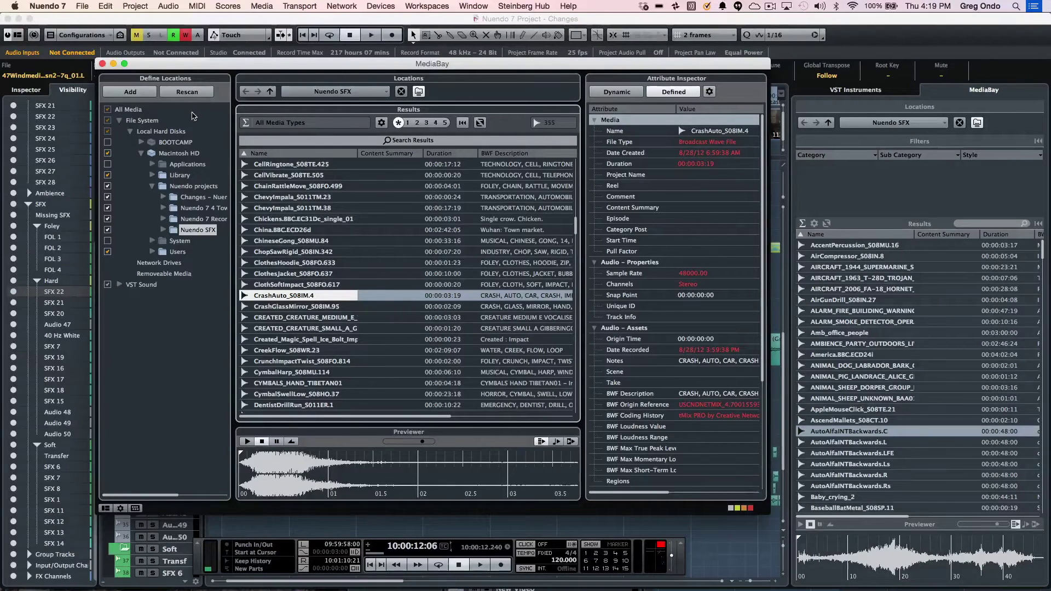
Expand a Nuendo projects subfolder and view the All Media Types filter list
left_click(164, 208)
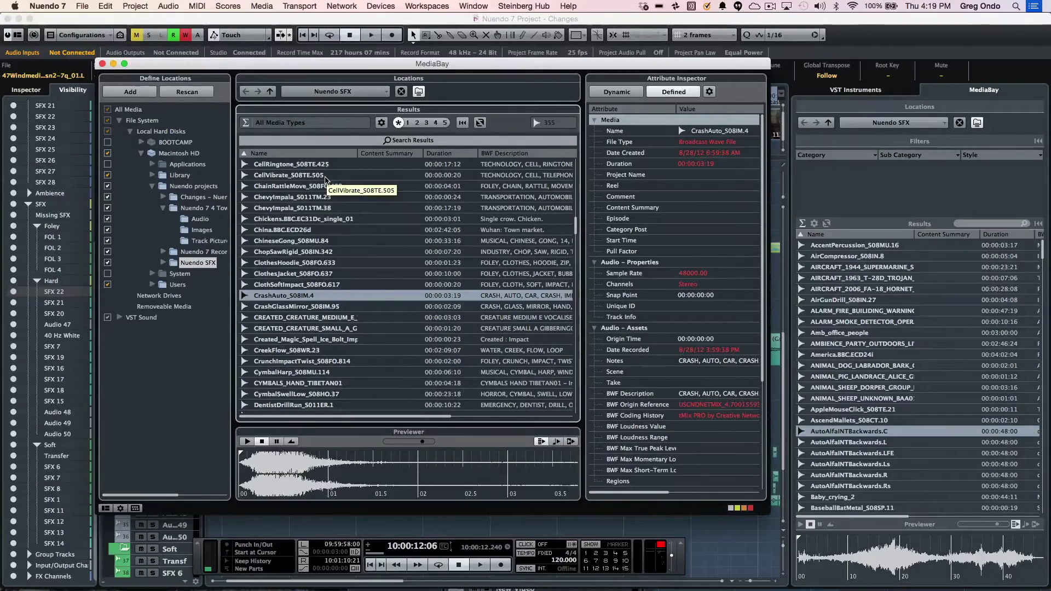
left_click(287, 127)
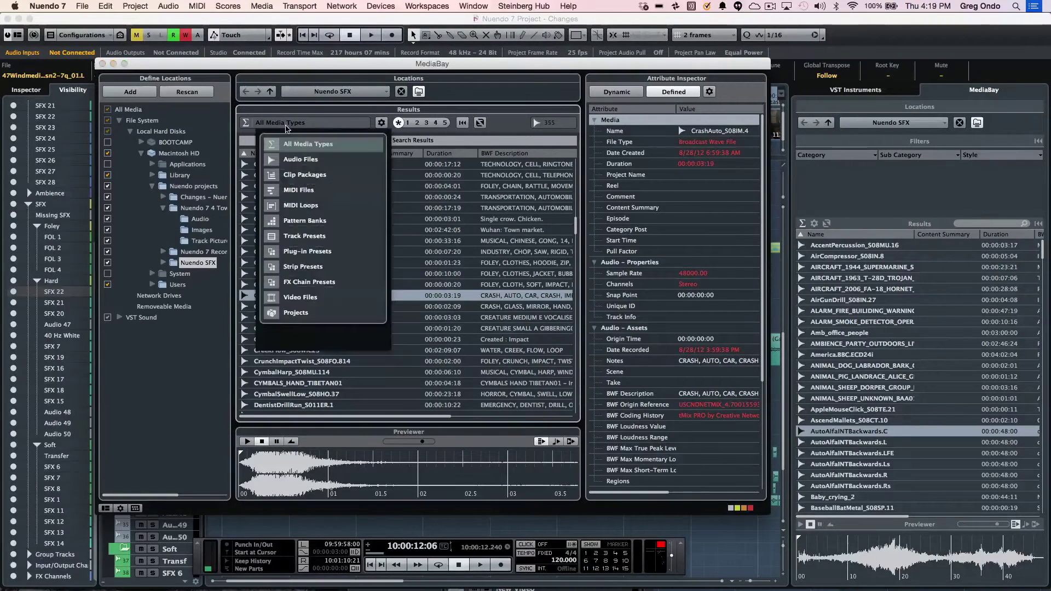
left_click(163, 197)
Rescan the media locations and switch Locations to VST Sound, then back to Nuendo SFX
left_click(163, 197)
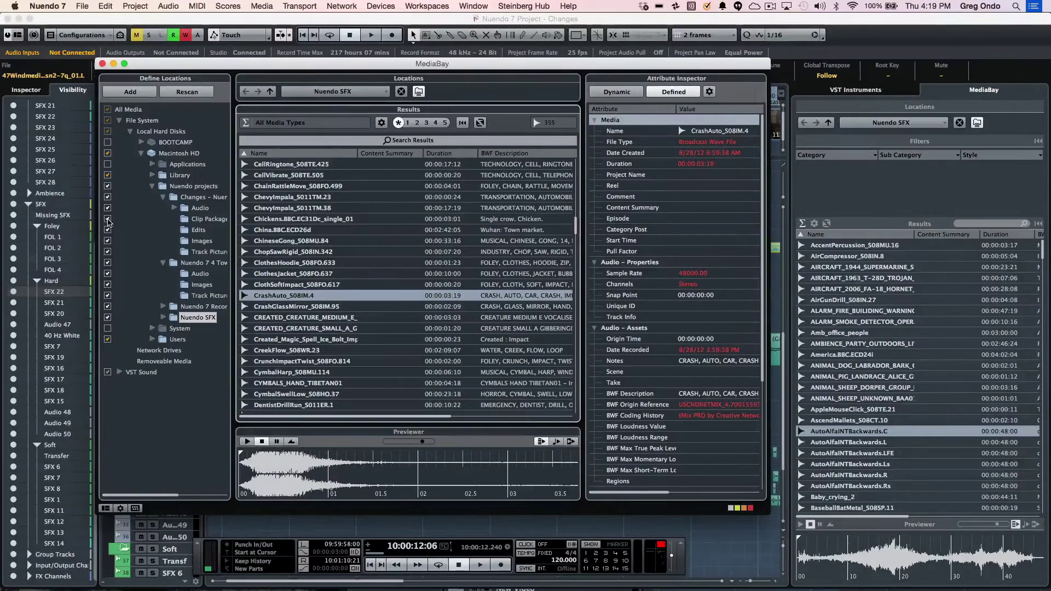
left_click(164, 197)
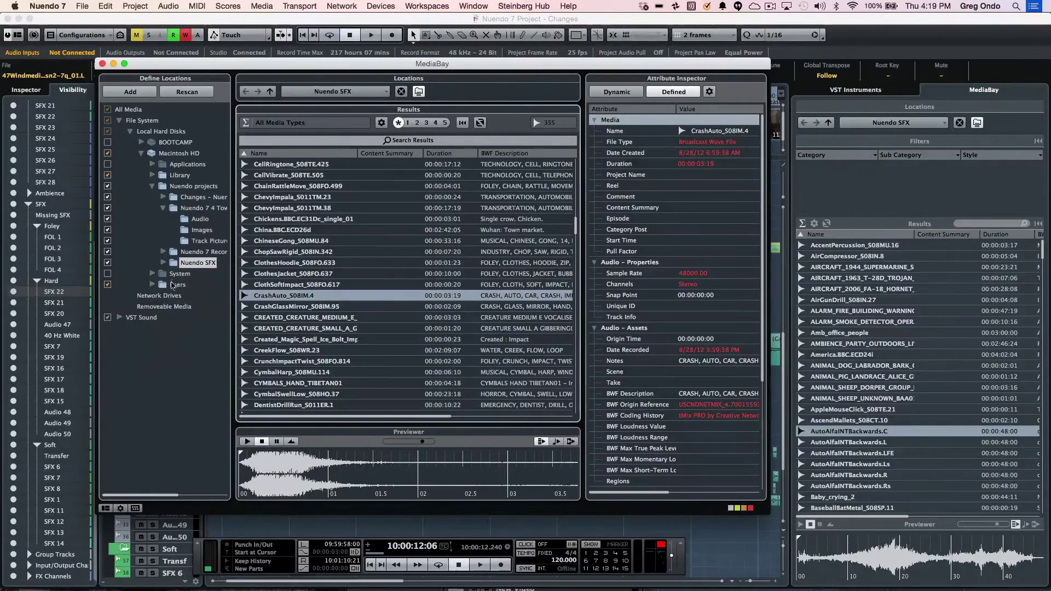
left_click(163, 93)
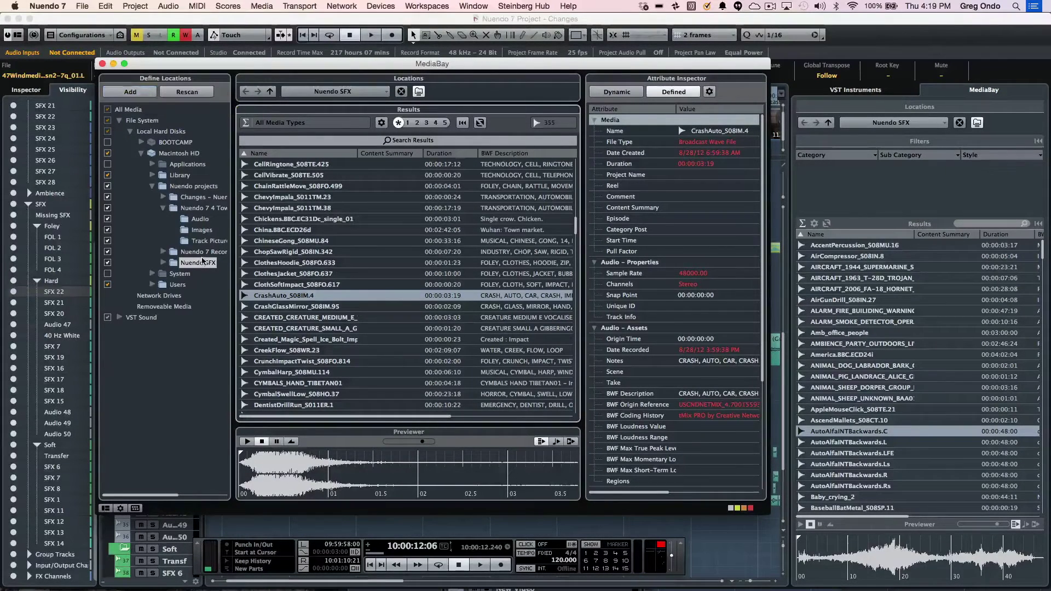
left_click(366, 92)
left_click(350, 54)
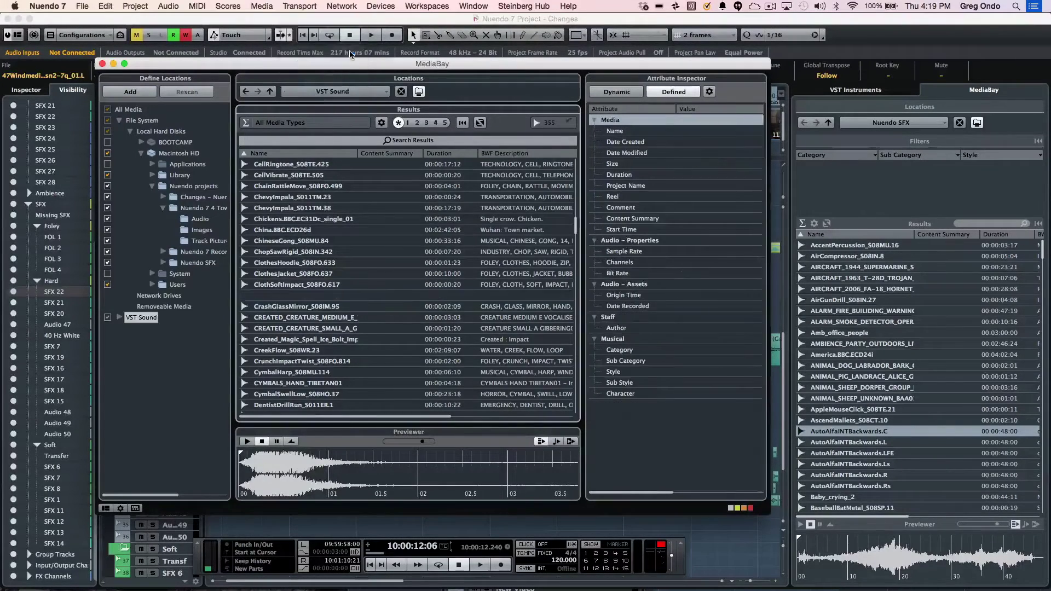
left_click(334, 92)
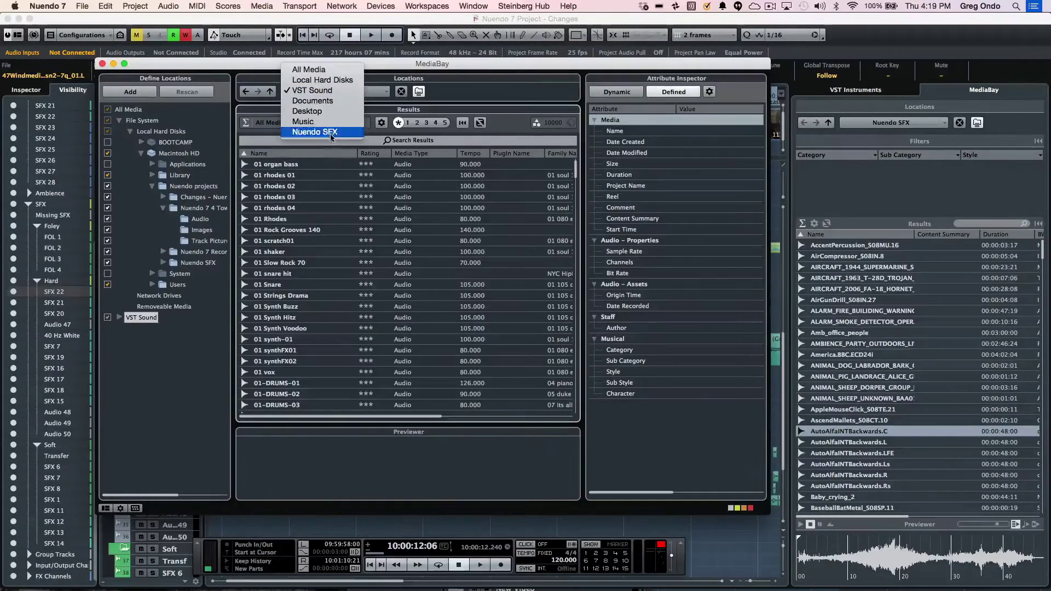
left_click(332, 132)
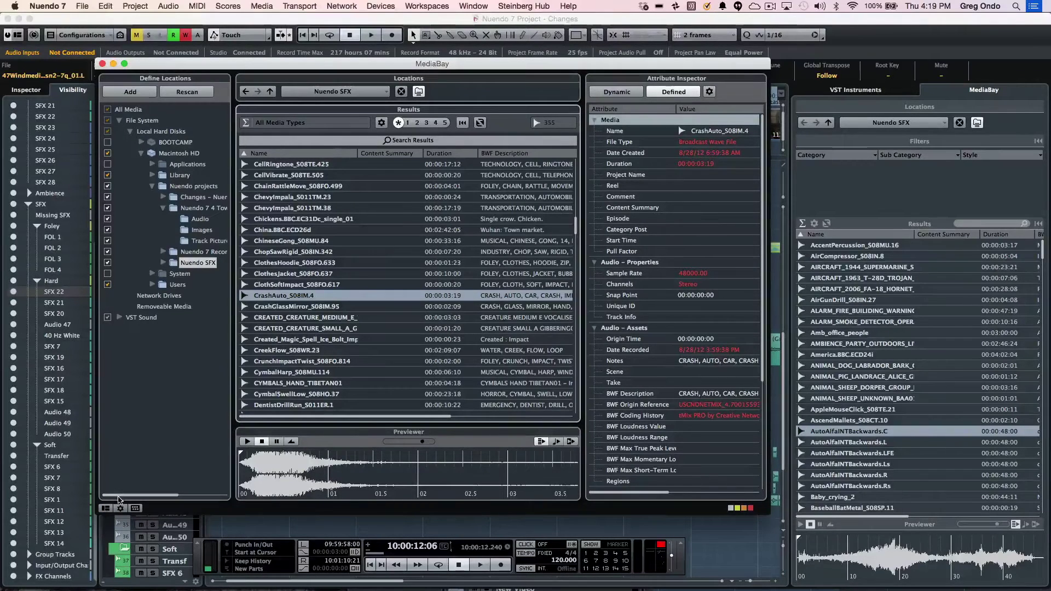
Preview ChainRattleMove, Chickens, China, ChevyImpala, ChineseGong and the Clothes sounds
left_click(284, 186)
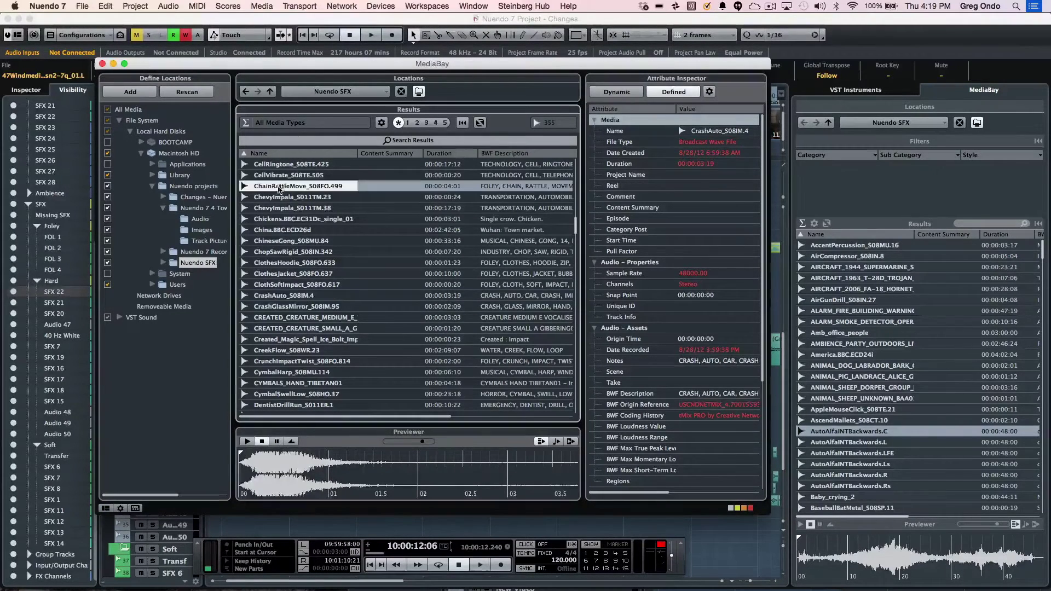
left_click(285, 219)
left_click(286, 263)
left_click(285, 230)
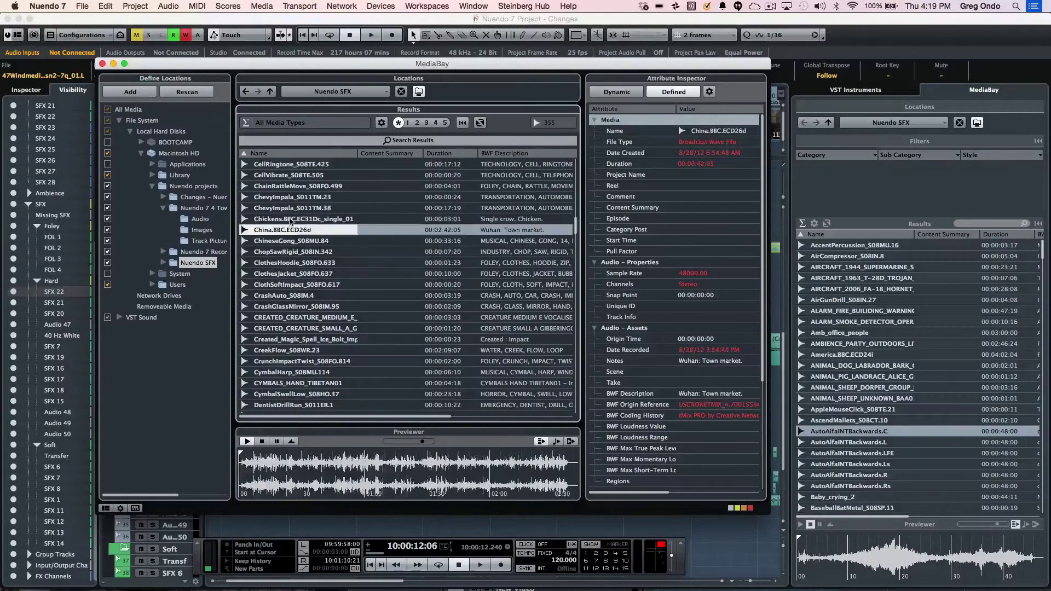
left_click(285, 197)
left_click(286, 241)
left_click(294, 263)
left_click(294, 274)
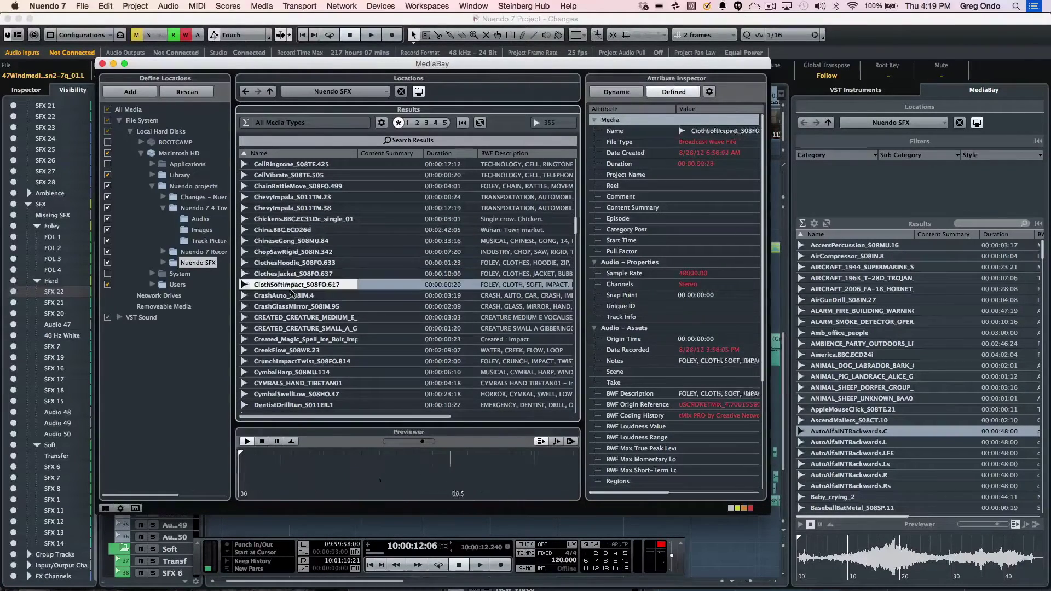
Preview CymbalHarp_S08MU.114 and mark a section of its waveform in the Previewer
left_click(290, 372)
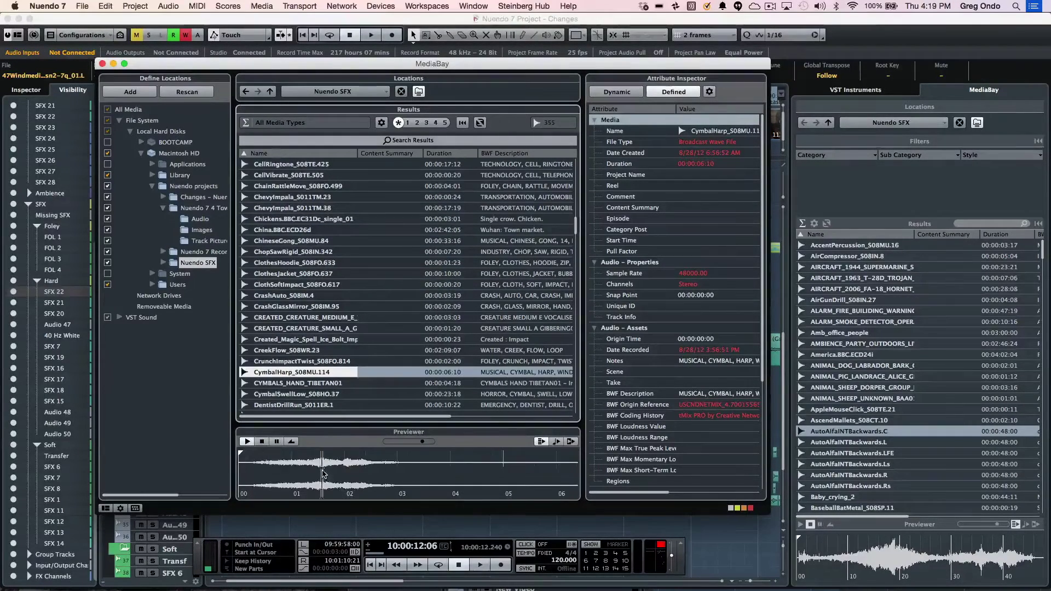
left_click(299, 466)
left_click(312, 470)
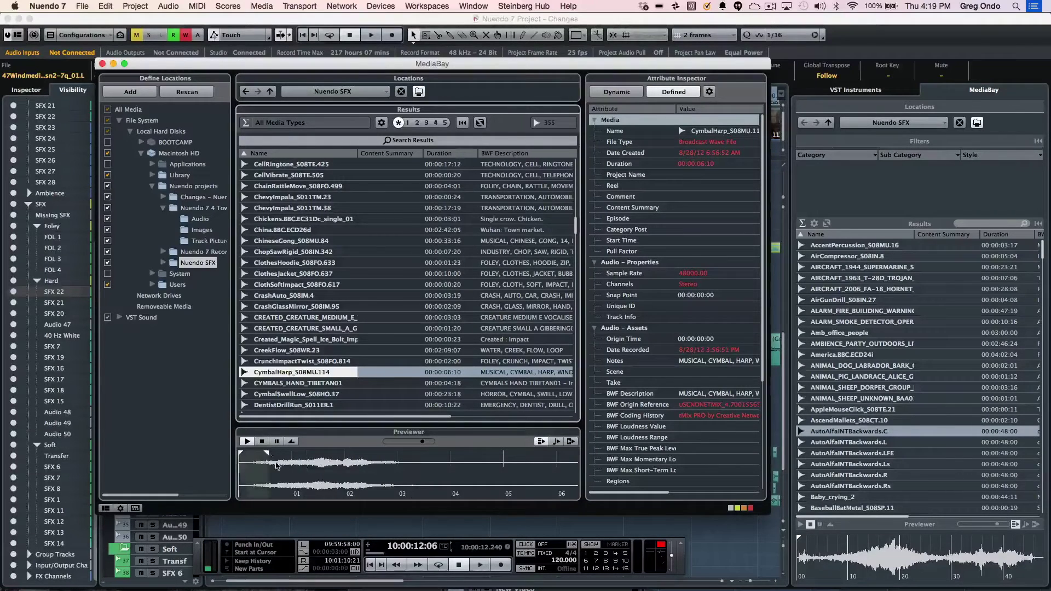
left_click_drag(301, 452, 399, 453)
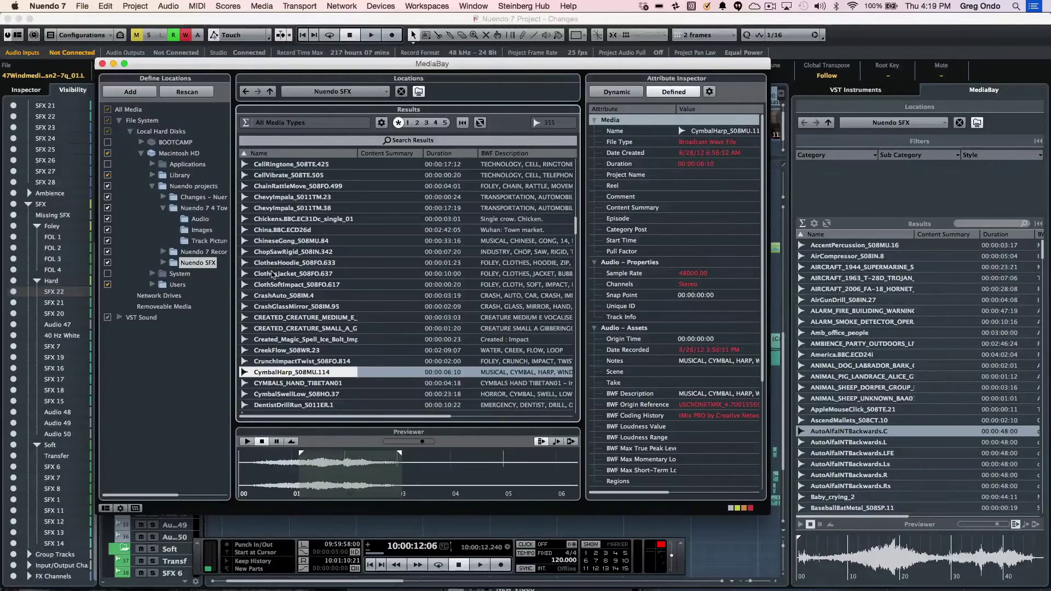
left_click(434, 144)
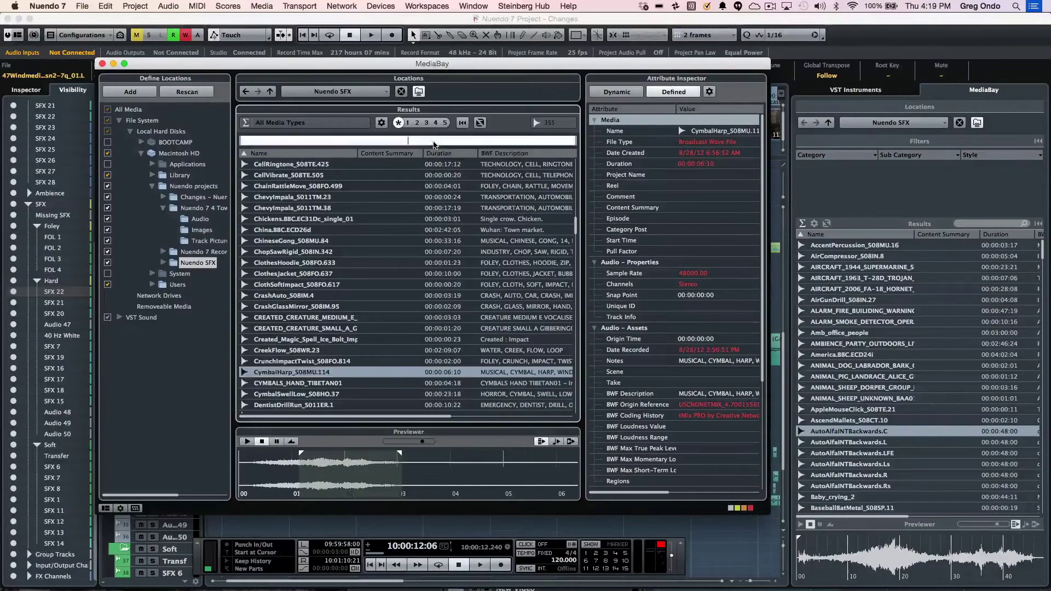
Search the results for 'door' and preview DoorKnockHollow and DoorClose
type("door")
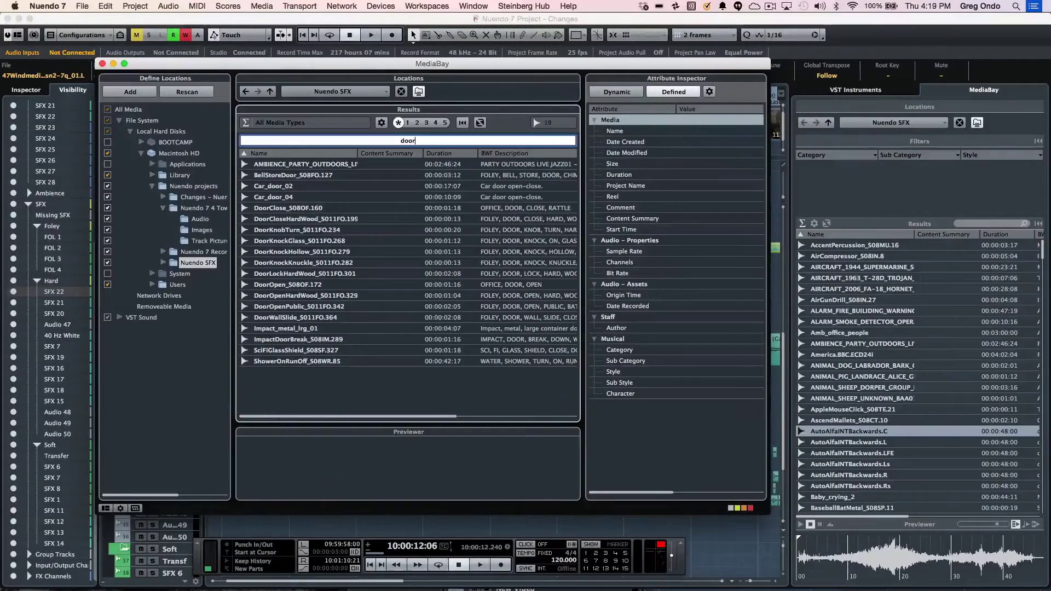
left_click(261, 257)
key("Down")
key("Down")
key("Down")
key("Down")
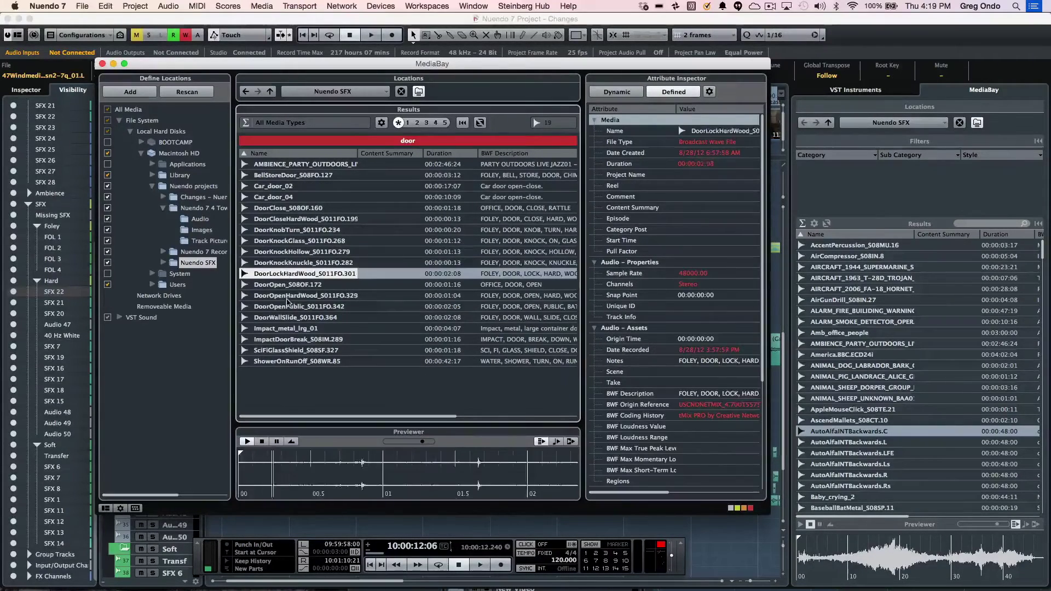
left_click(284, 253)
left_click(284, 209)
Select Car_door_02 and bring up the Attribute Inspector's attribute selection list
left_click(284, 188)
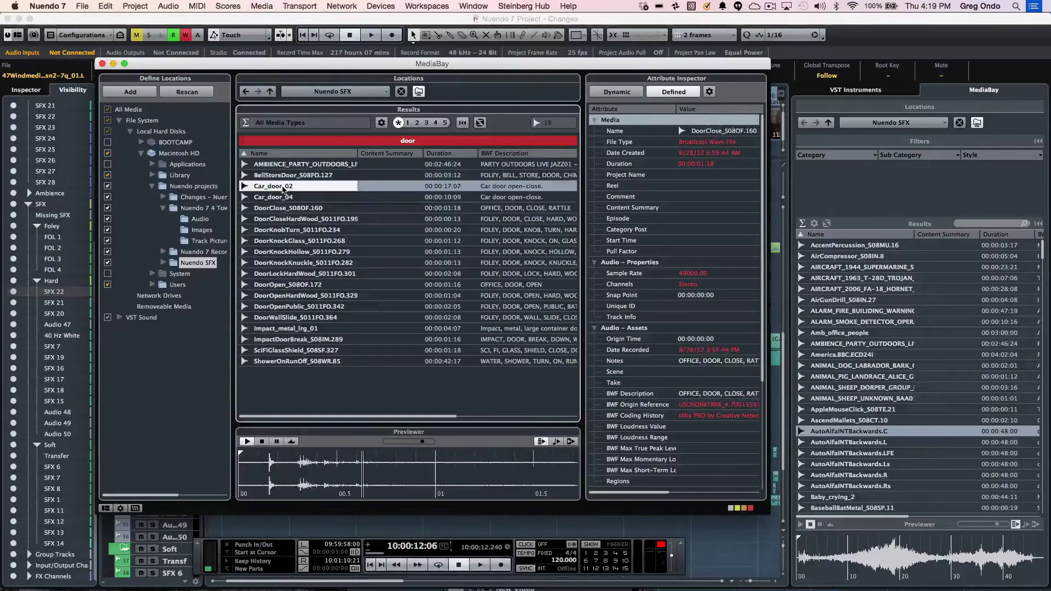
type("a")
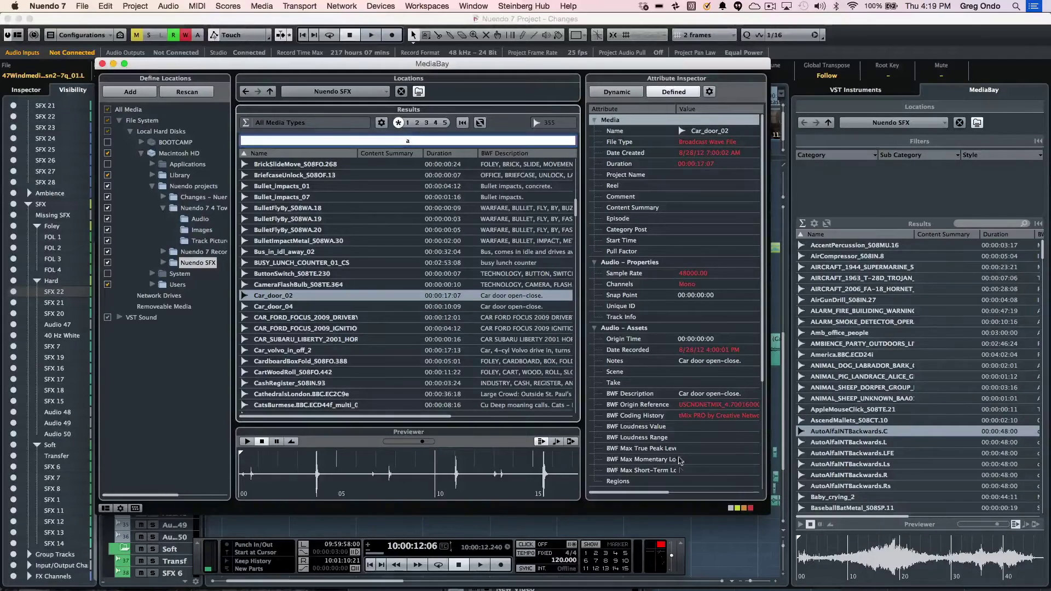
left_click(709, 92)
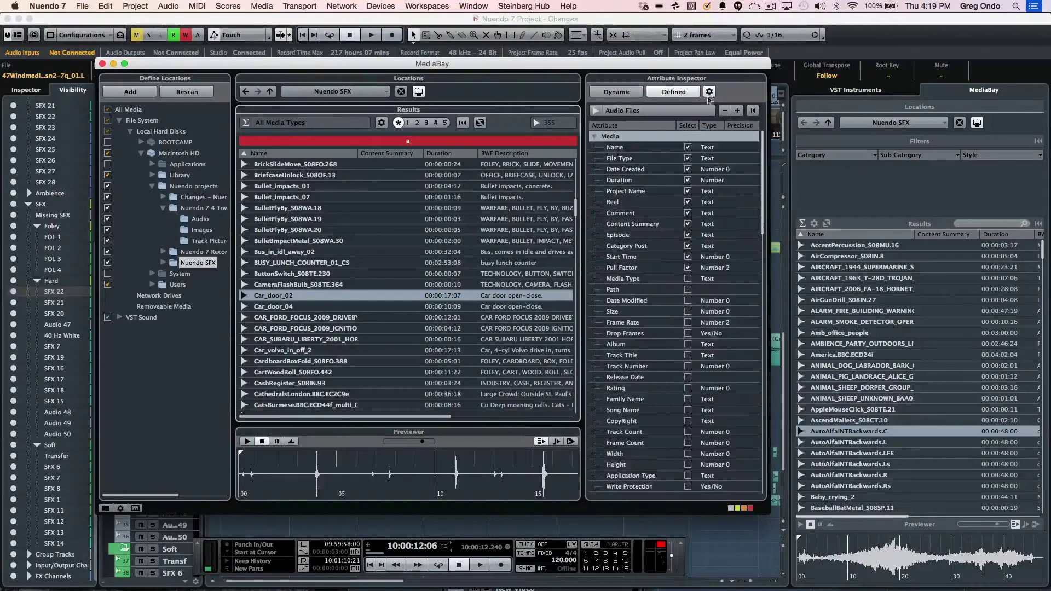
Start adding a user attribute, cancel it, and close the floating MediaBay window
scroll(679, 186, "down", 10)
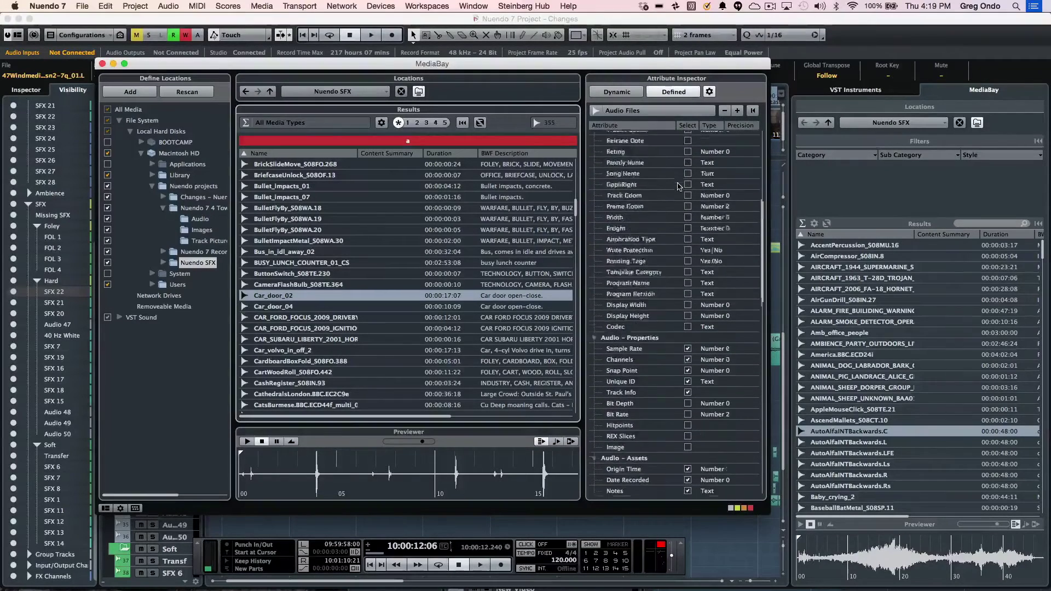
scroll(679, 186, "up", 10)
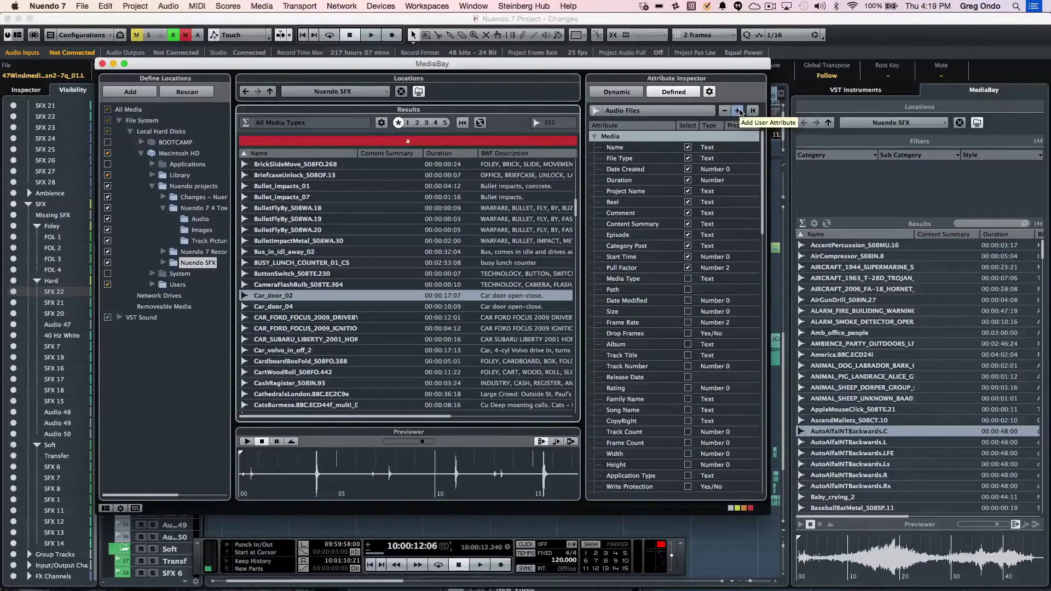
left_click(738, 111)
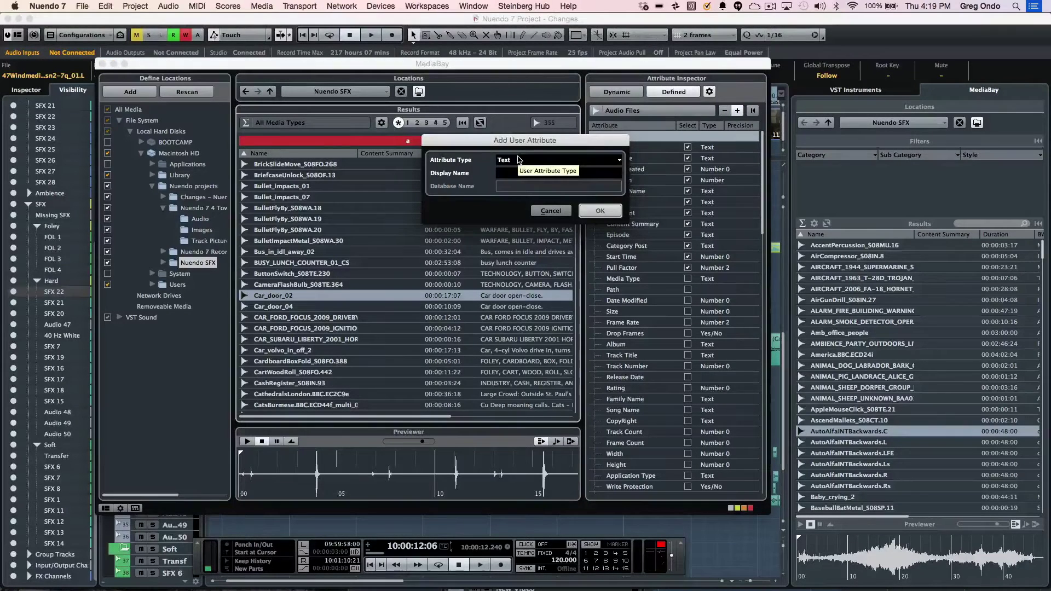
left_click(549, 211)
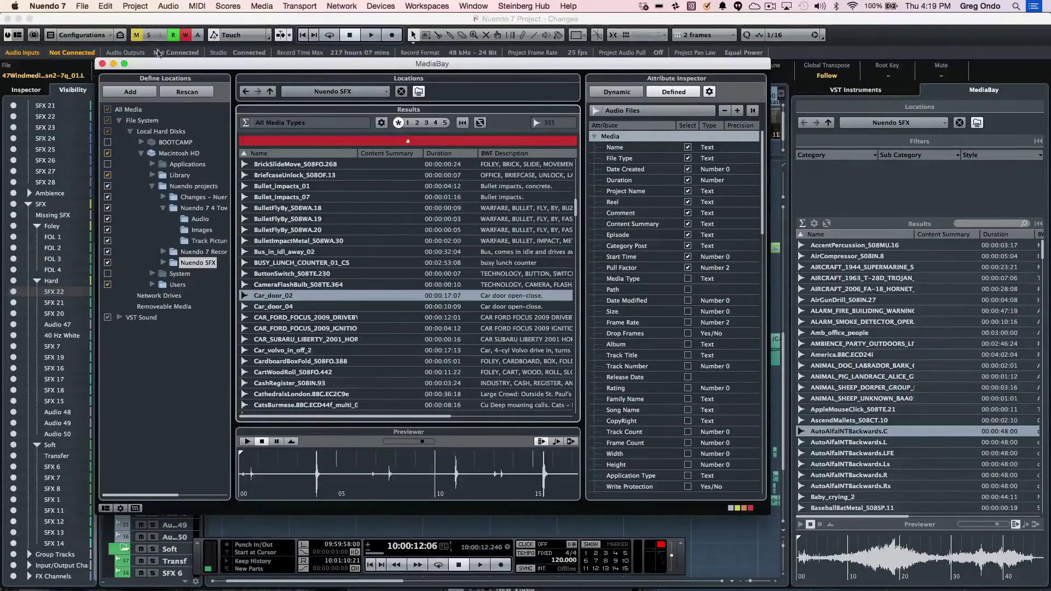
left_click(102, 64)
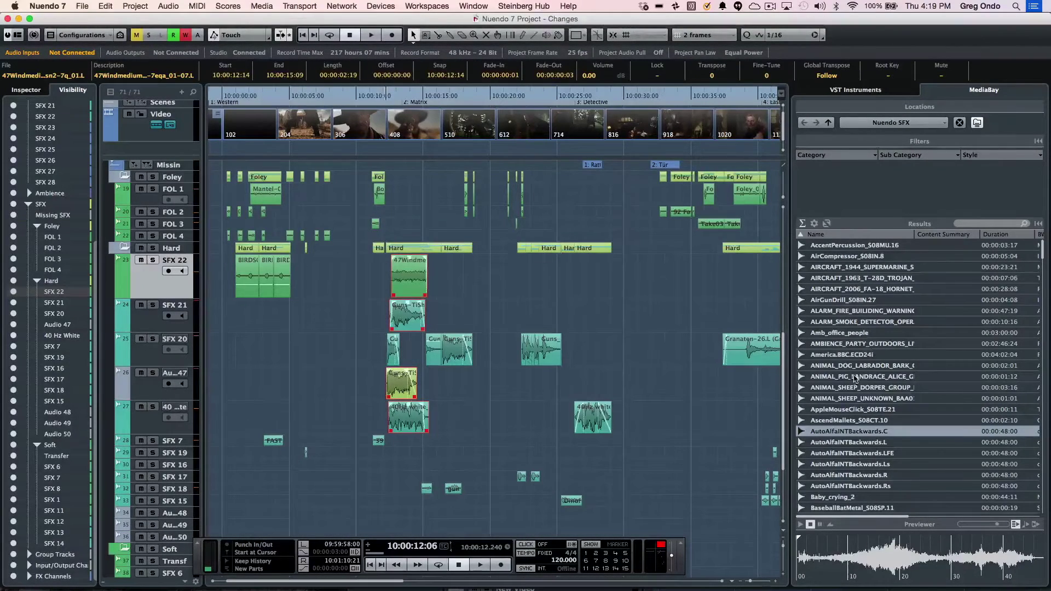
Hide and re-show the racks zone from the window zone options
left_click(17, 34)
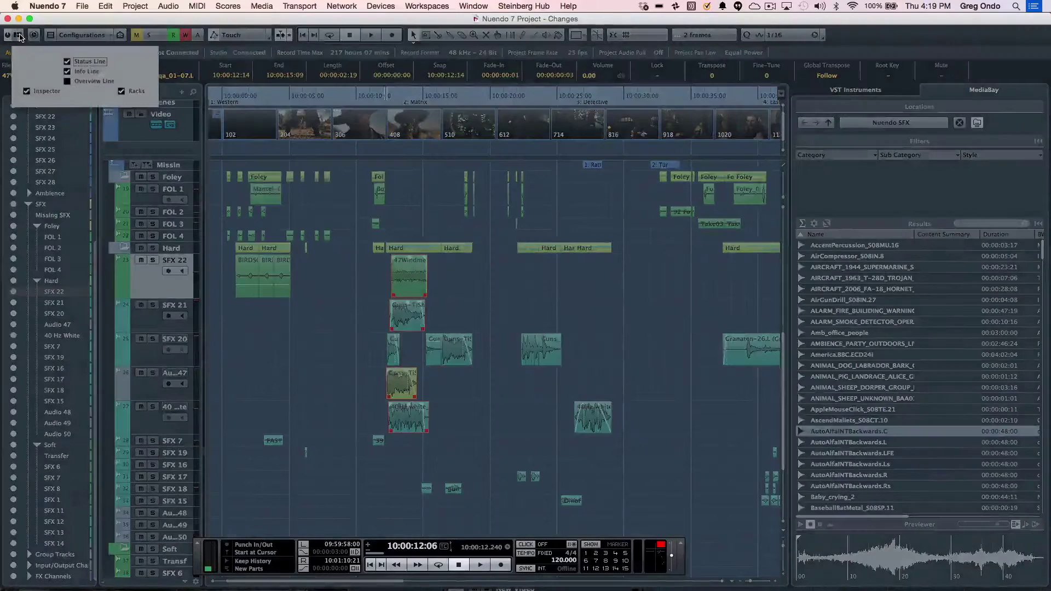
left_click(122, 93)
left_click(122, 93)
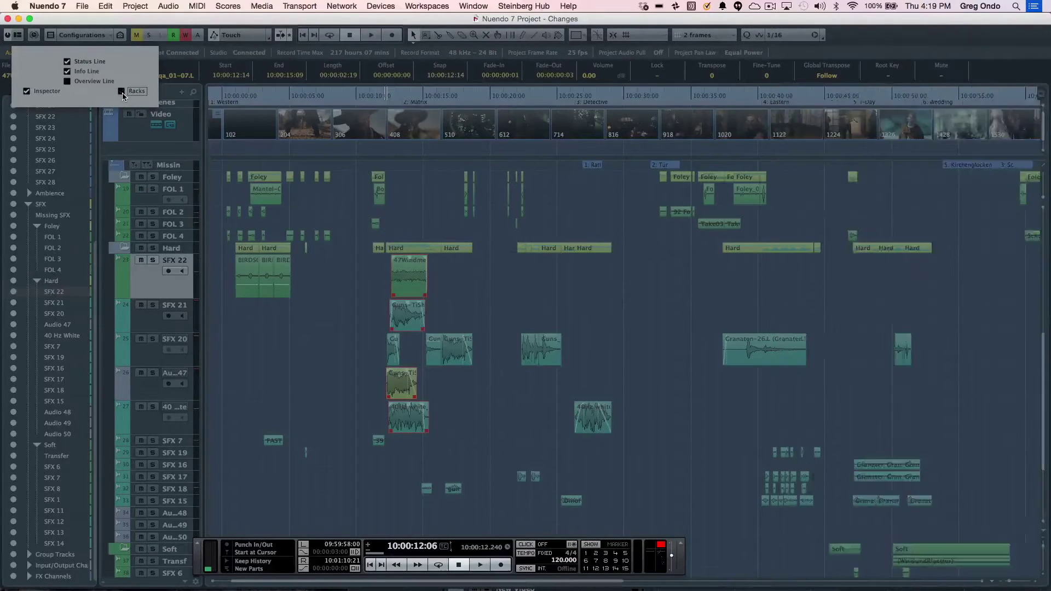
left_click(880, 371)
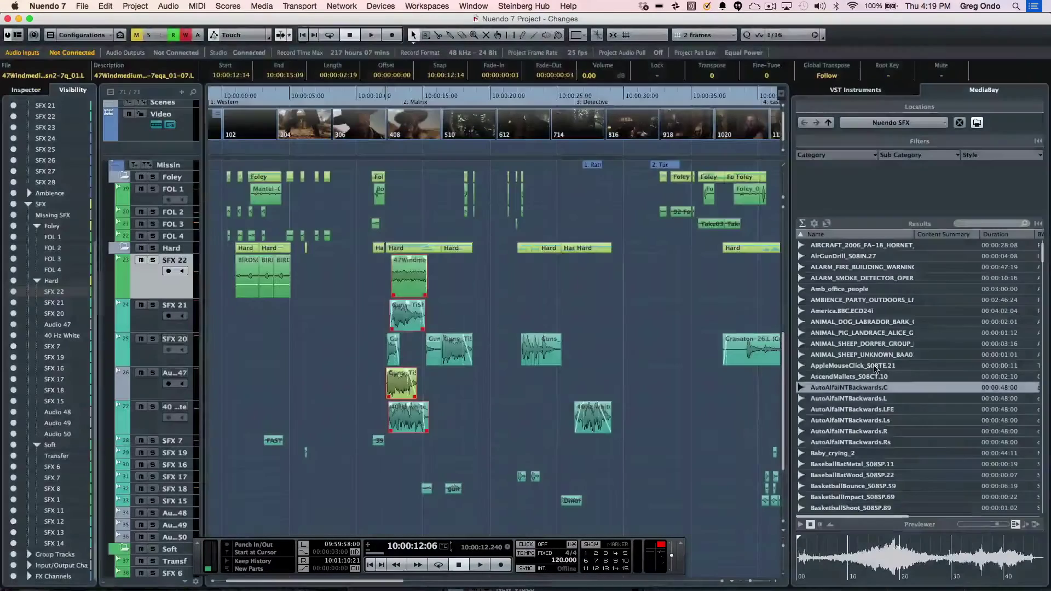
Preview the AutoAlfaINTBackwards variants and the next few sounds in the MediaBay results
left_click(857, 399)
key("Down")
key("Down")
key("Up")
key("Up")
key("Up")
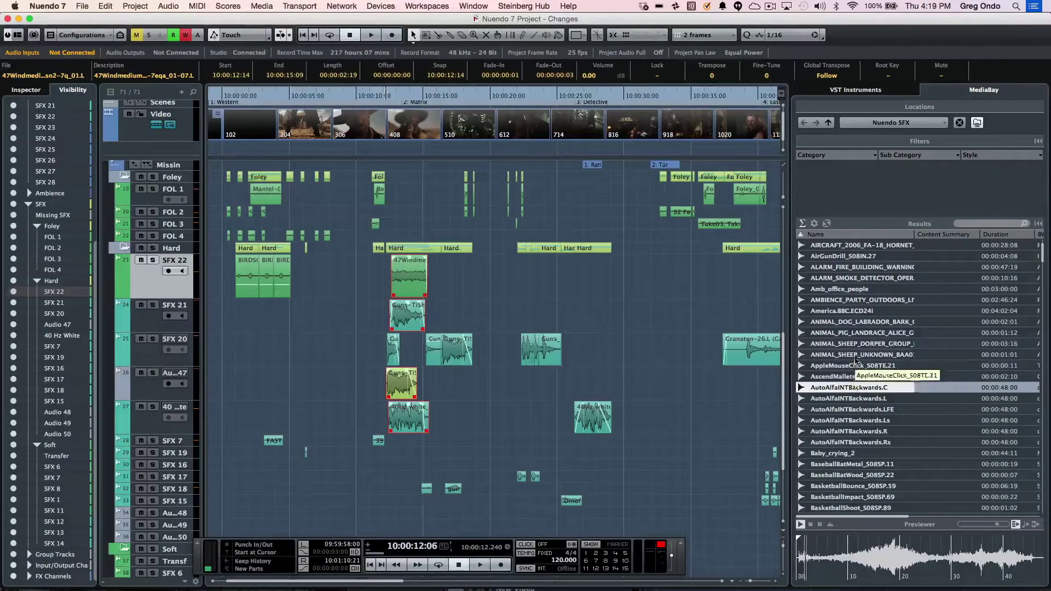
key("Down")
left_click(848, 424)
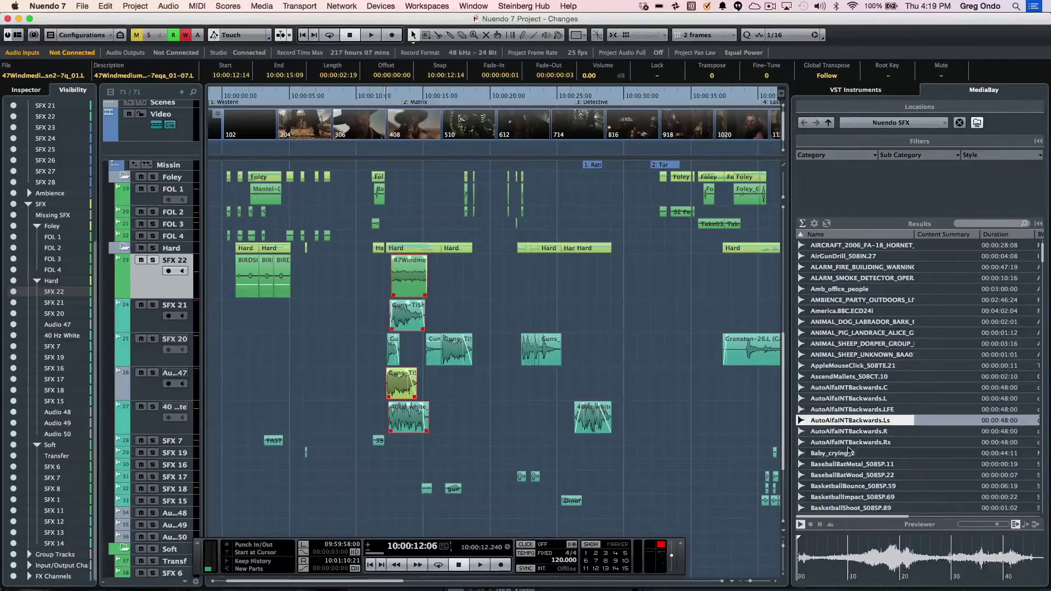
left_click(848, 453)
left_click(849, 476)
left_click(857, 496)
Compare AutoAlfaINTBackwards .L, .Ls and .LFE, settling on AutoAlfaINTBackwards.Ls
left_click(848, 420)
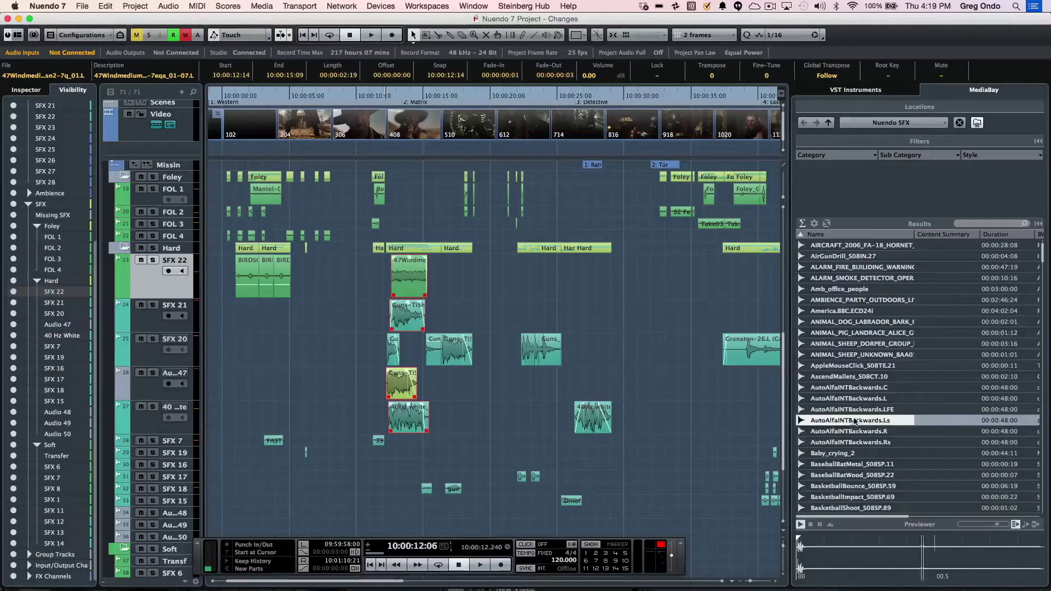
left_click(849, 400)
left_click(848, 420)
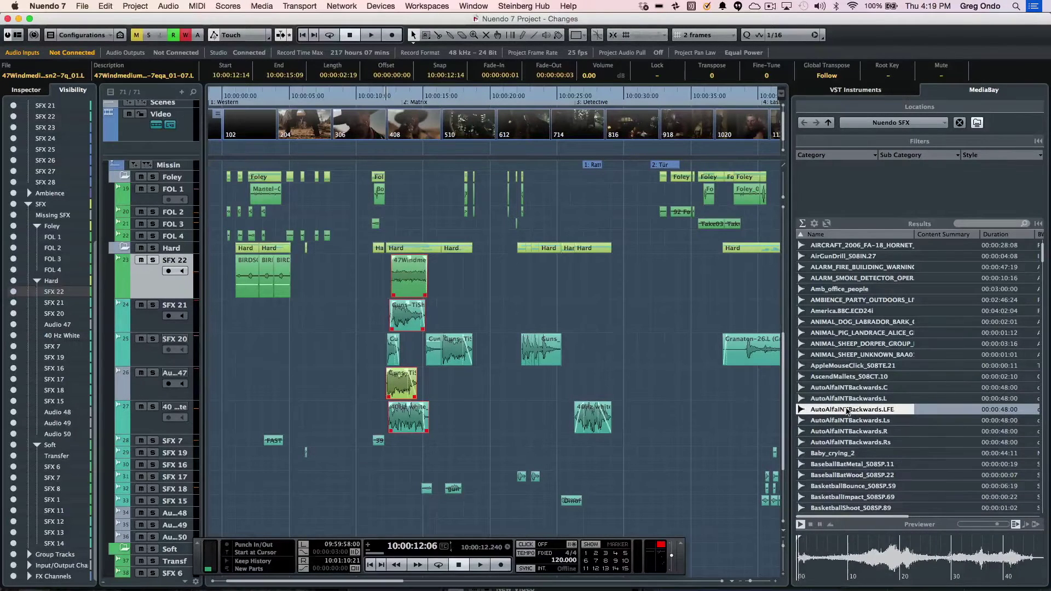
key("Up")
key("Down")
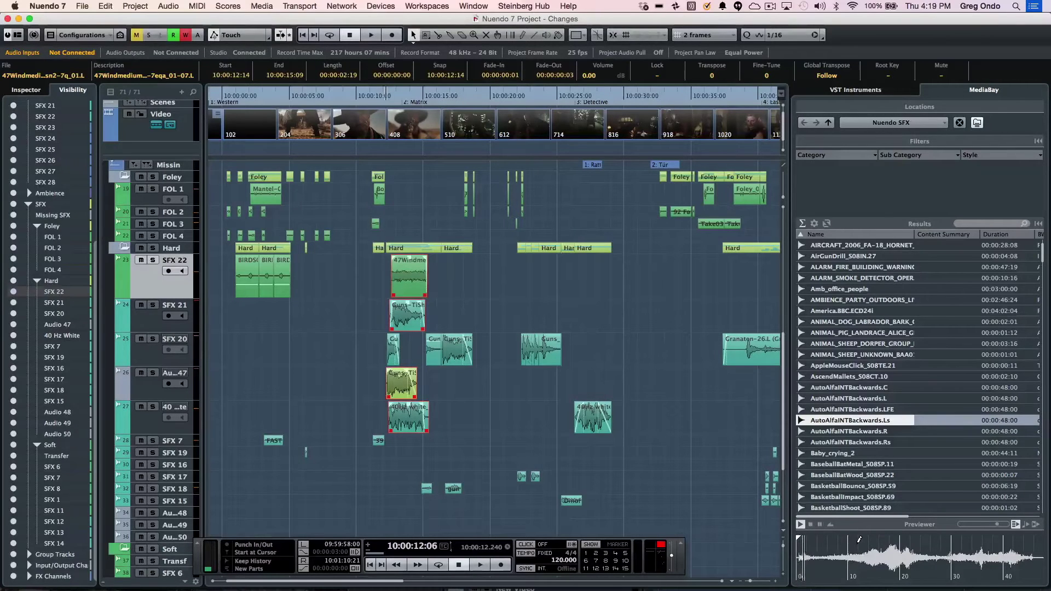
Place AutoAlfaINTBackwards.Ls on SFX 21 at 10:00:19:24, slip it, fade it in, and set gain 4.12 dB
left_click_drag(859, 539, 490, 322)
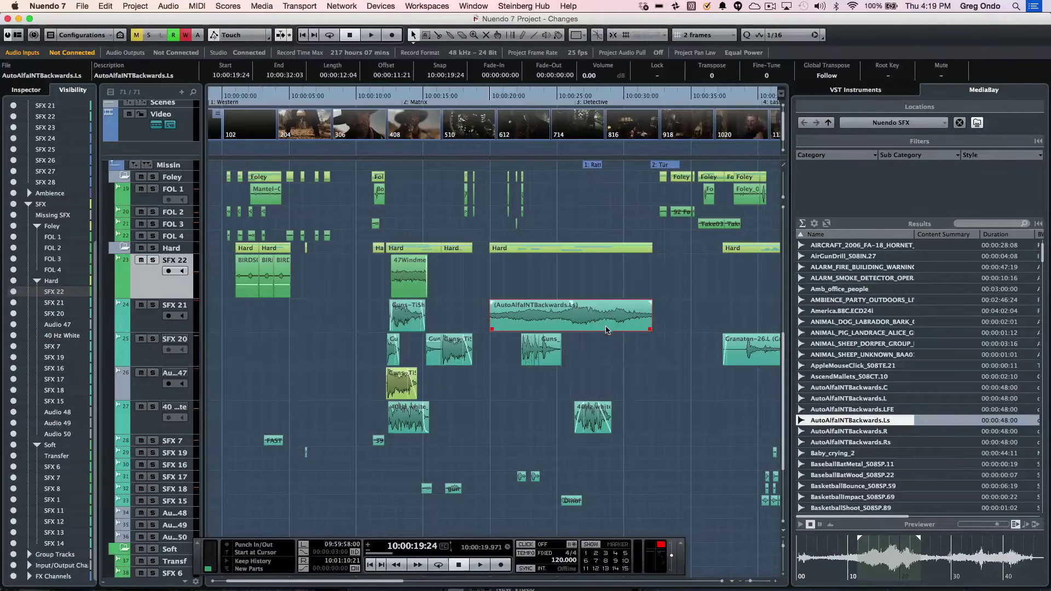
mouse_move(607, 329)
left_mouse_down()
mouse_move(547, 325)
mouse_move(623, 330)
mouse_move(595, 330)
left_mouse_up()
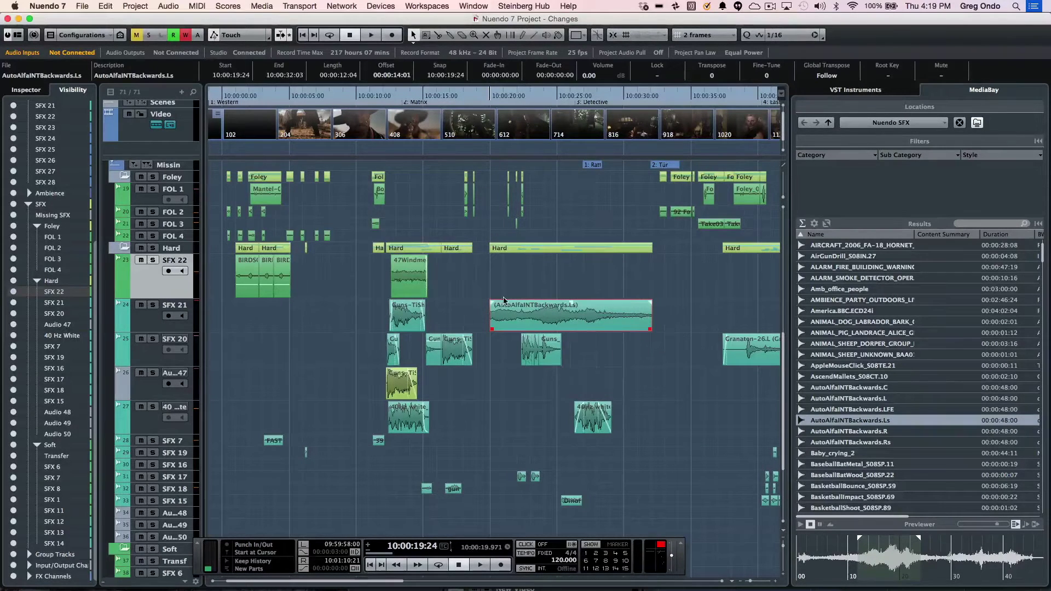
left_click_drag(493, 304, 515, 305)
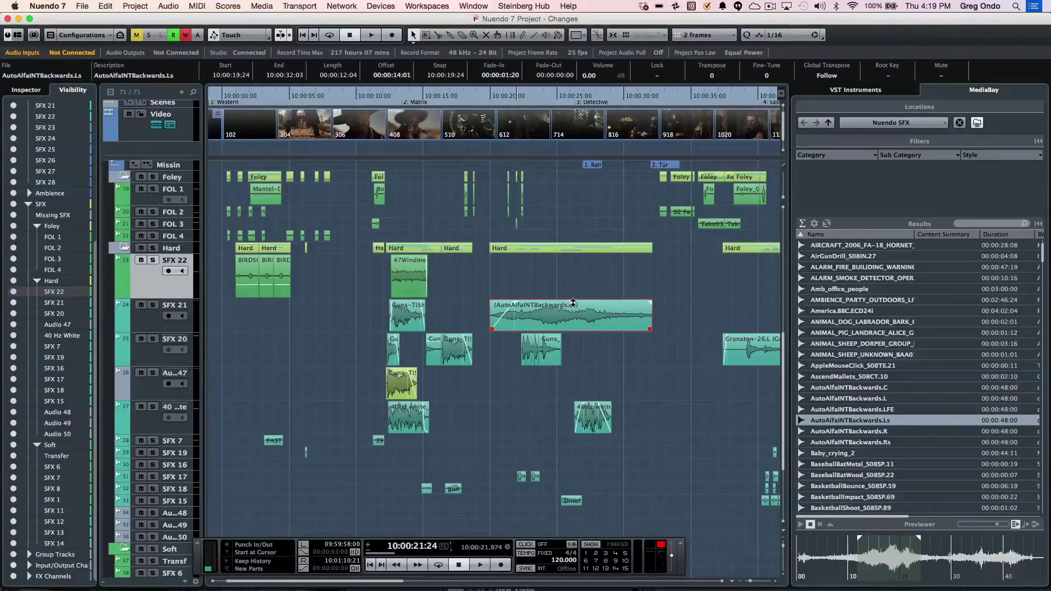
left_click_drag(573, 303, 589, 318)
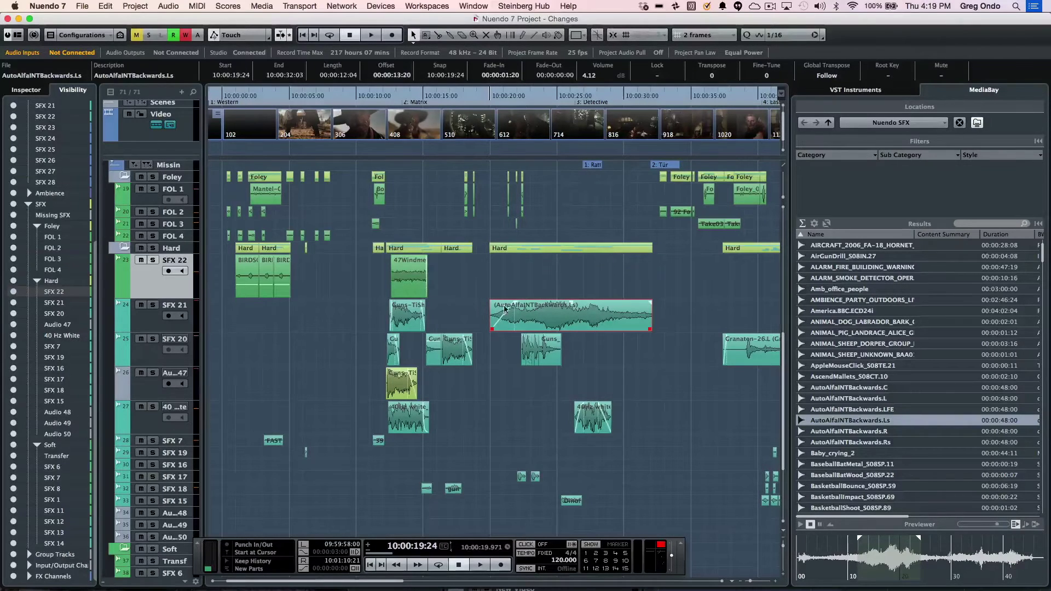
Select the 40Hz white_05 event on track 27 and duplicate it twice with Ctrl+D
left_click(399, 95)
left_click_drag(399, 88, 402, 79)
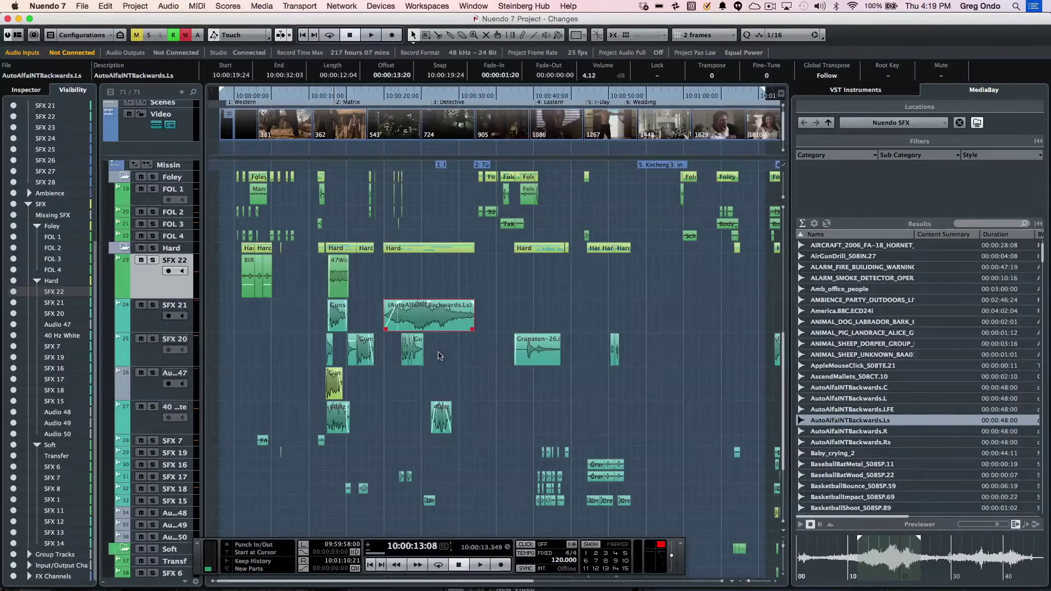
left_click(443, 419)
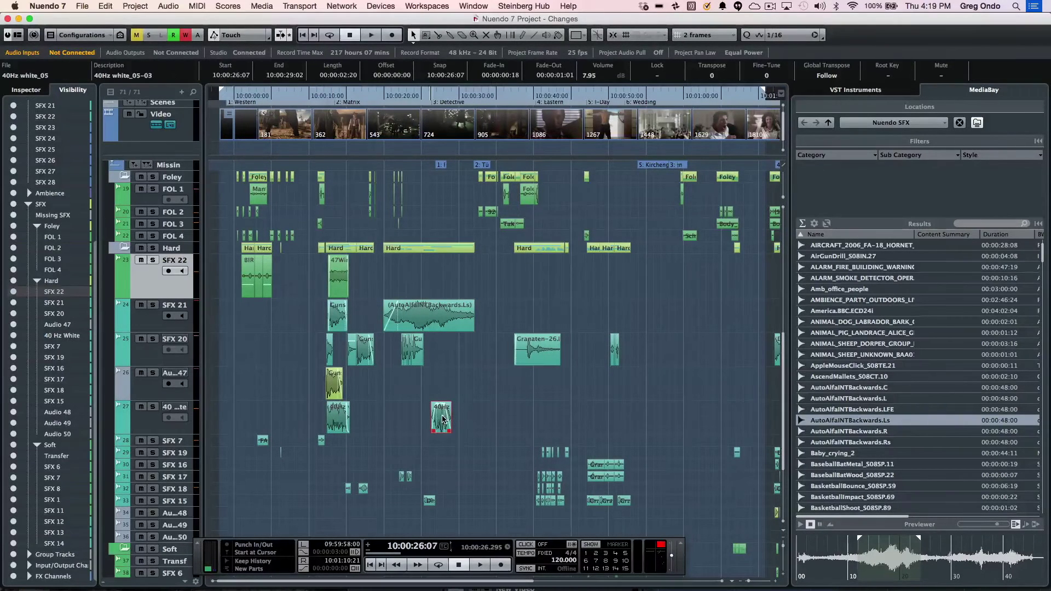
key("super+d")
key("super+d")
key("super+d")
key("super+d")
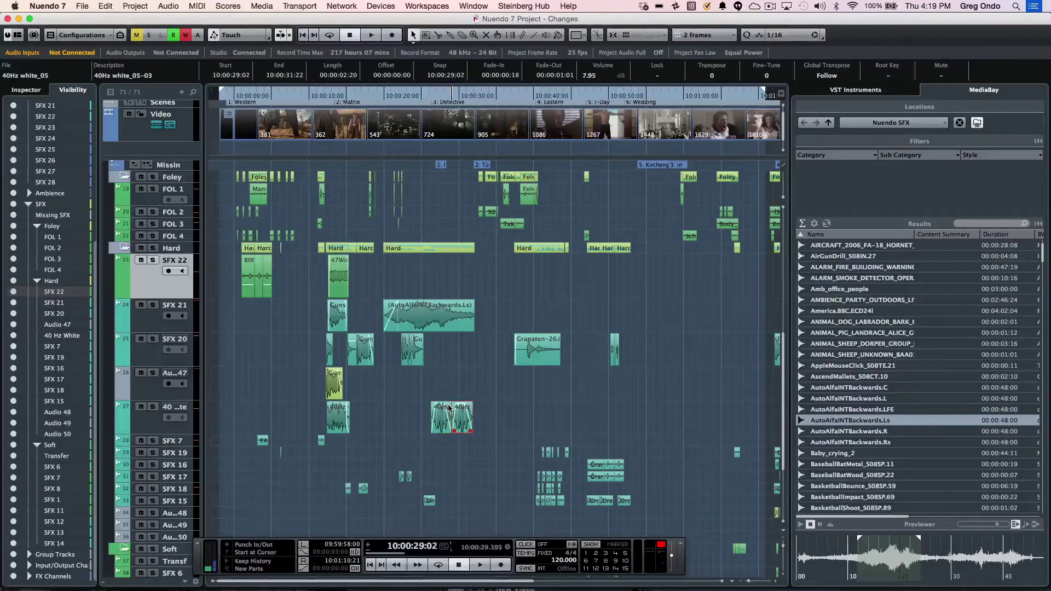
key("super+d")
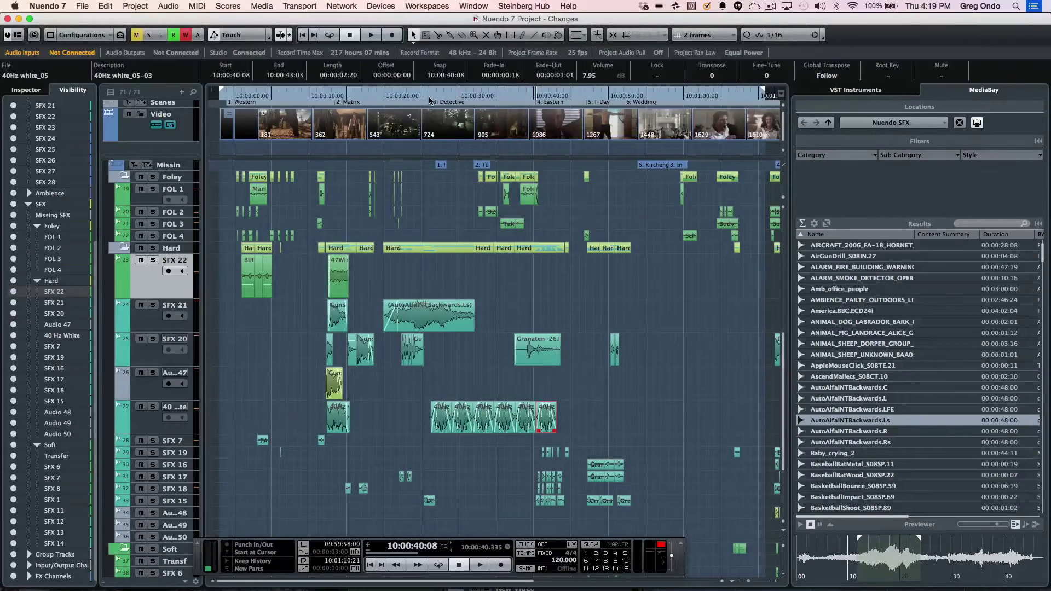
left_click_drag(431, 97, 449, 285)
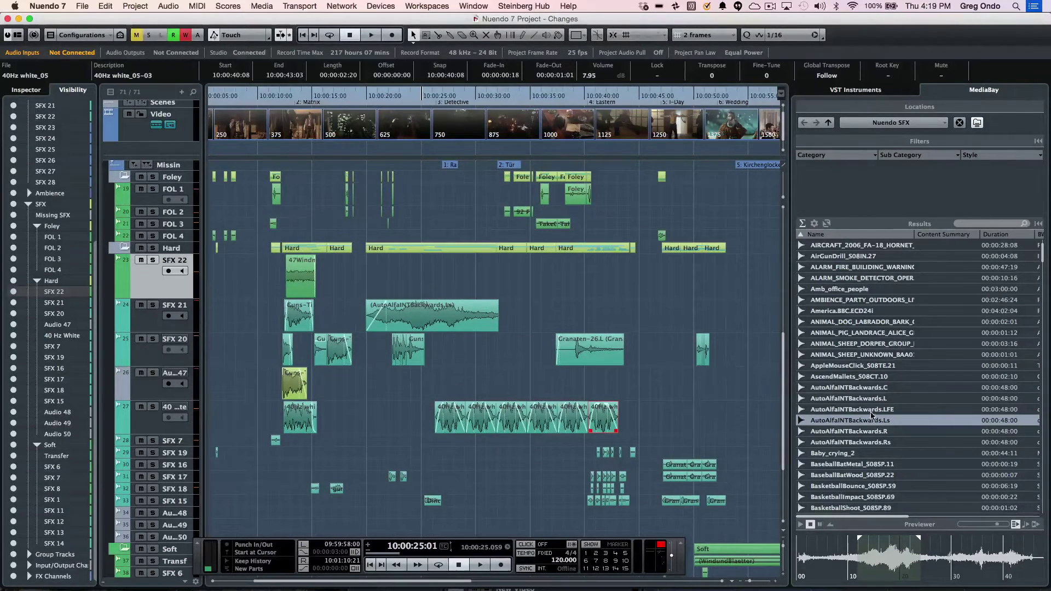
left_click(837, 454)
Replace the 40Hz white_05 audio with Baby_crying_2 in all sharing events, then audition it
left_click_drag(837, 453, 430, 424)
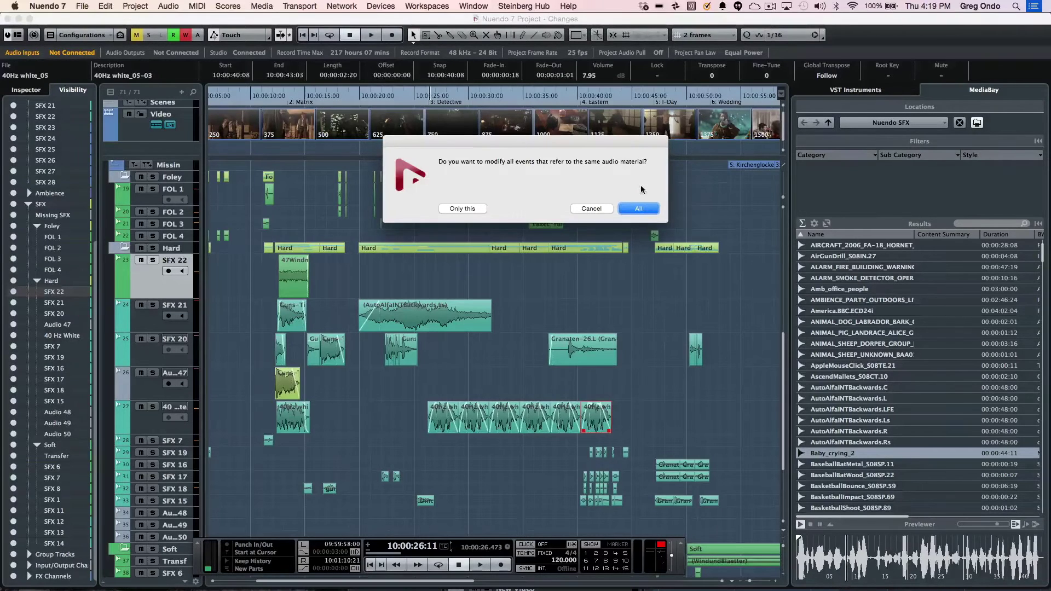
left_click(644, 210)
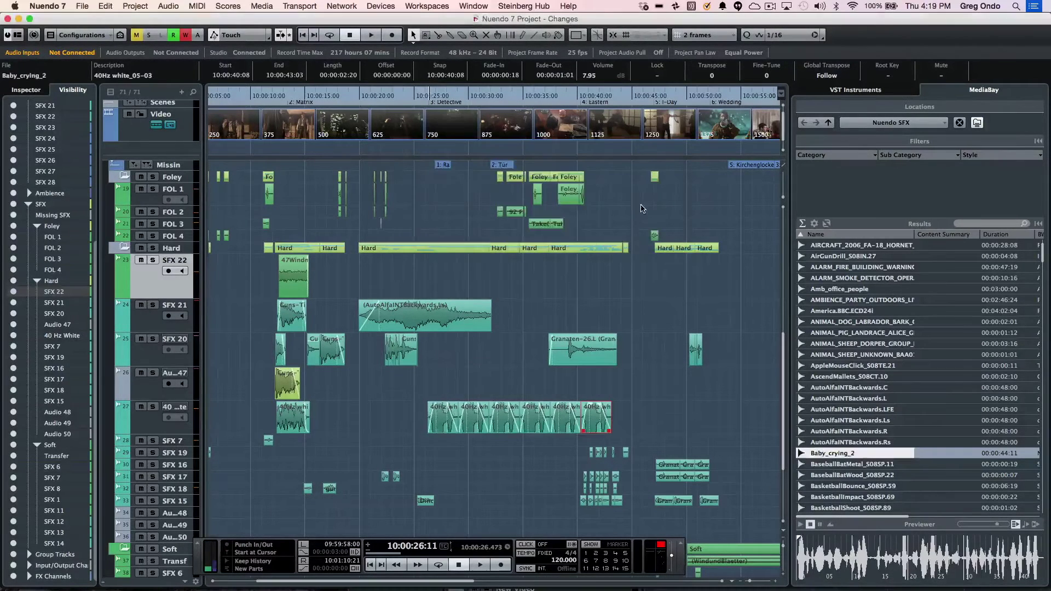
left_click(802, 526)
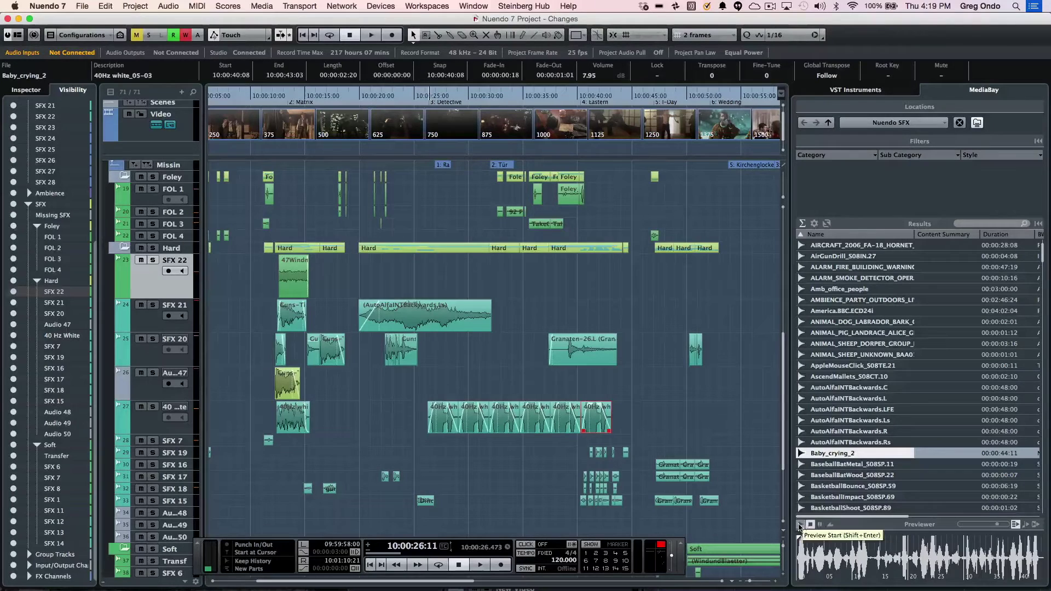
right_click(421, 315)
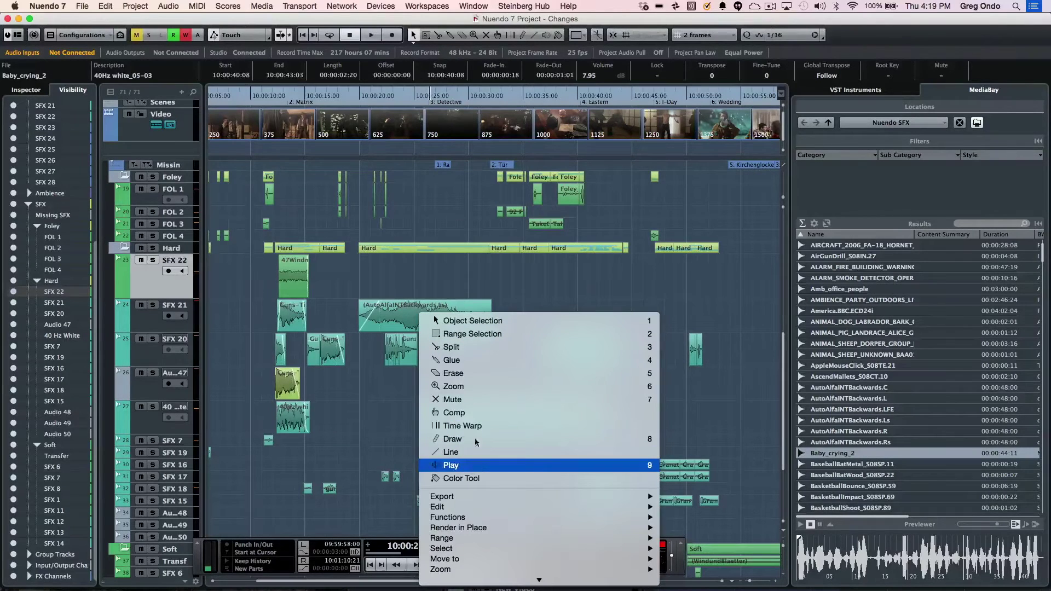
Audition the AutoAlfaINTBackwards.Ls event with the Play tool, then return to the selection tool
left_click(471, 464)
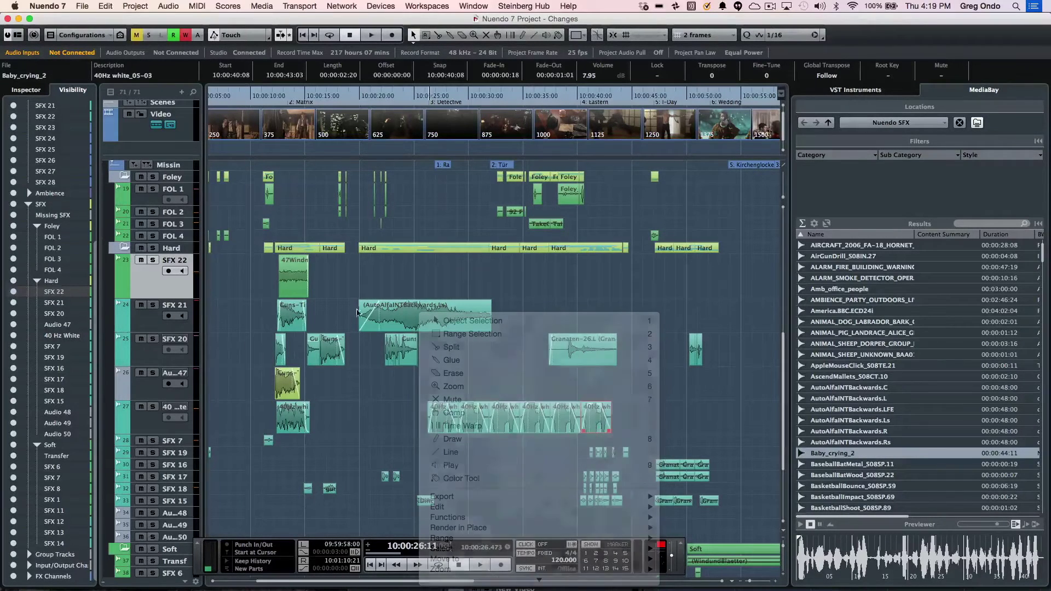
left_click_drag(393, 316, 395, 317)
right_click(396, 316)
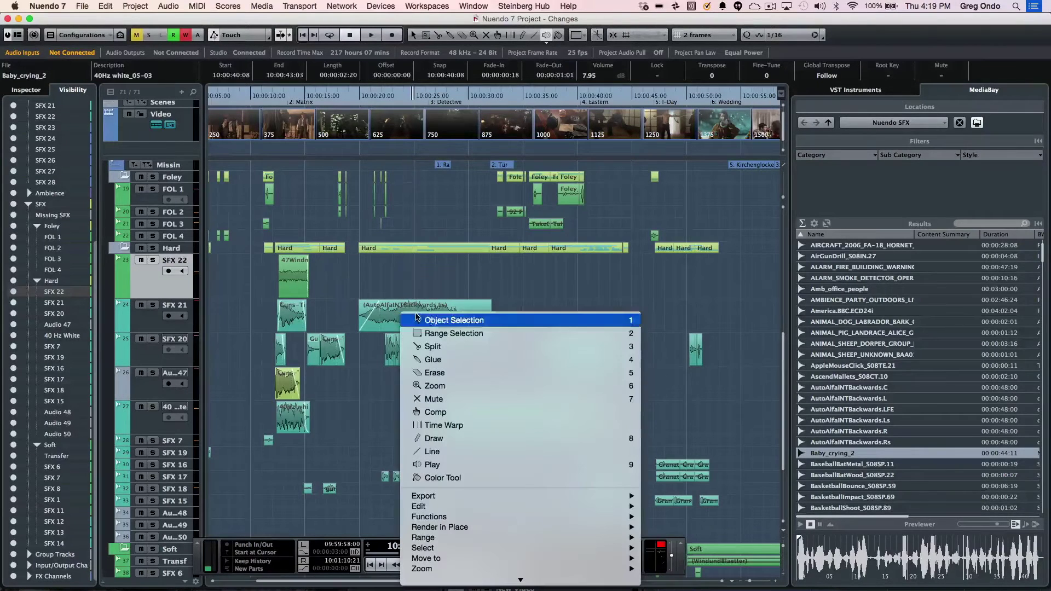
left_click(418, 314)
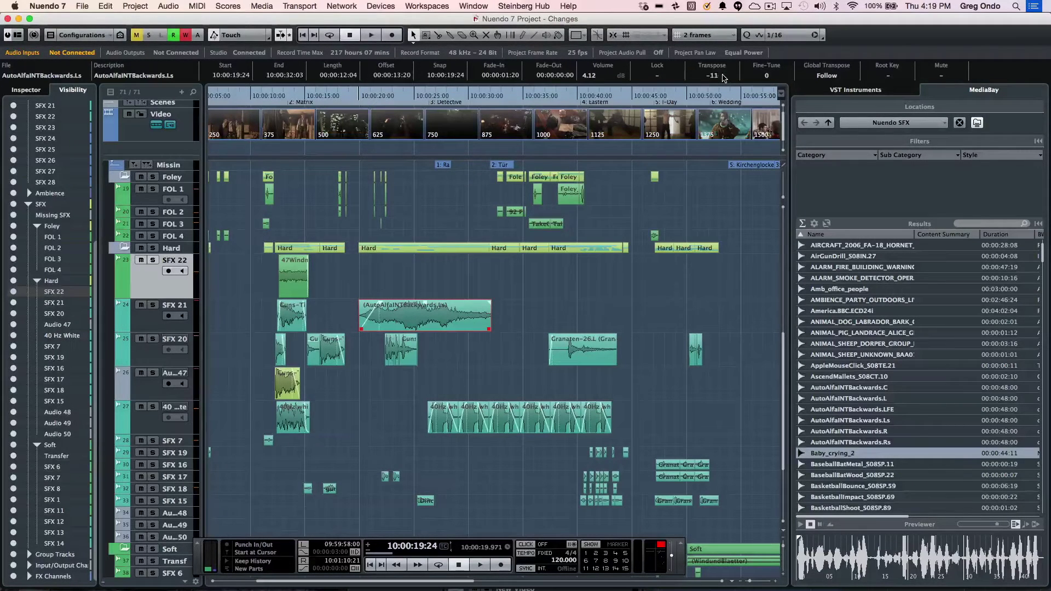
Set the event's transpose to -24 and audition the transposed event
right_click(392, 320)
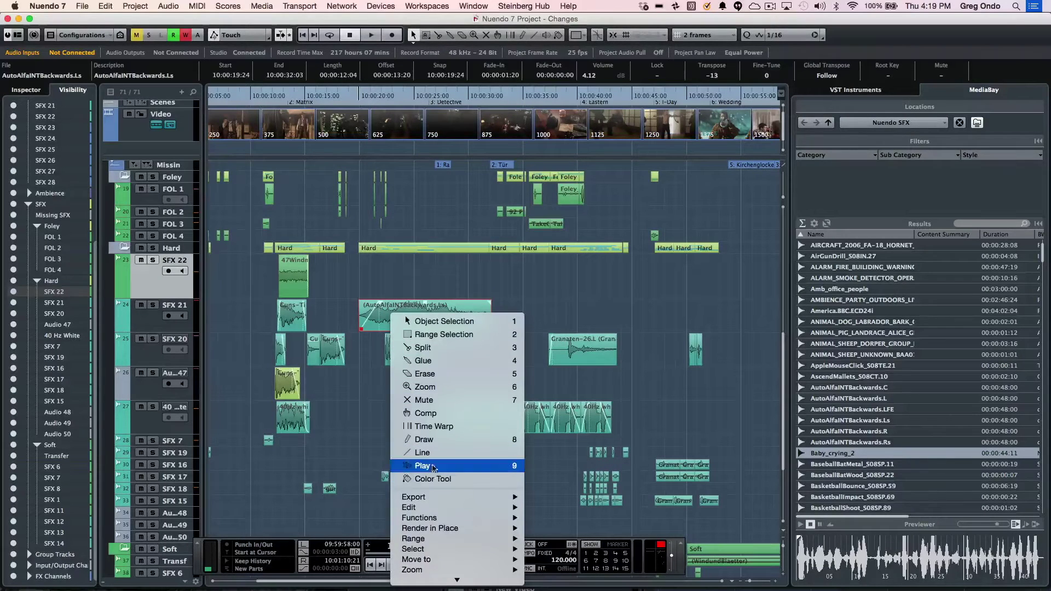
left_click(434, 467)
left_click(385, 318)
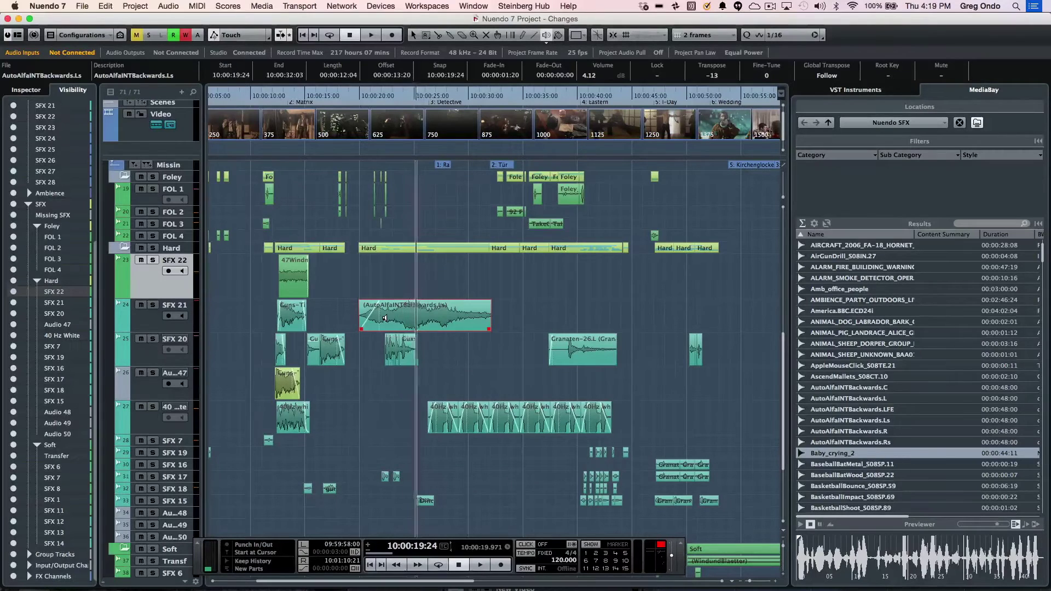
scroll(729, 78, "down", 6)
scroll(728, 78, "down", 1)
left_click_drag(398, 321, 402, 321)
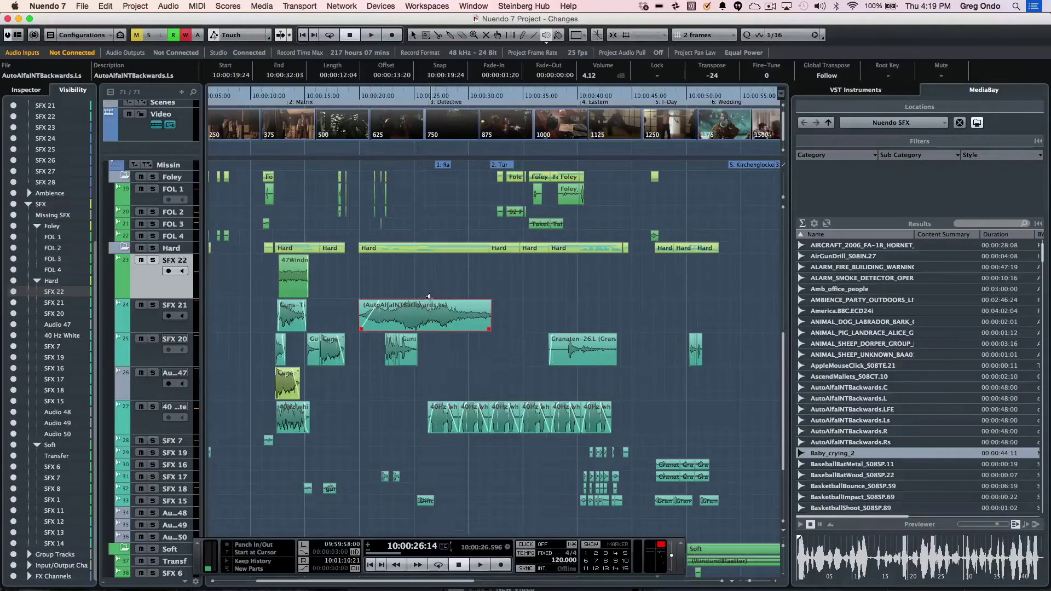
right_click(426, 291)
Select a time range inside the AutoAlfaINTBackwards.Ls event with the Range tool
left_click(449, 300)
left_click(418, 328)
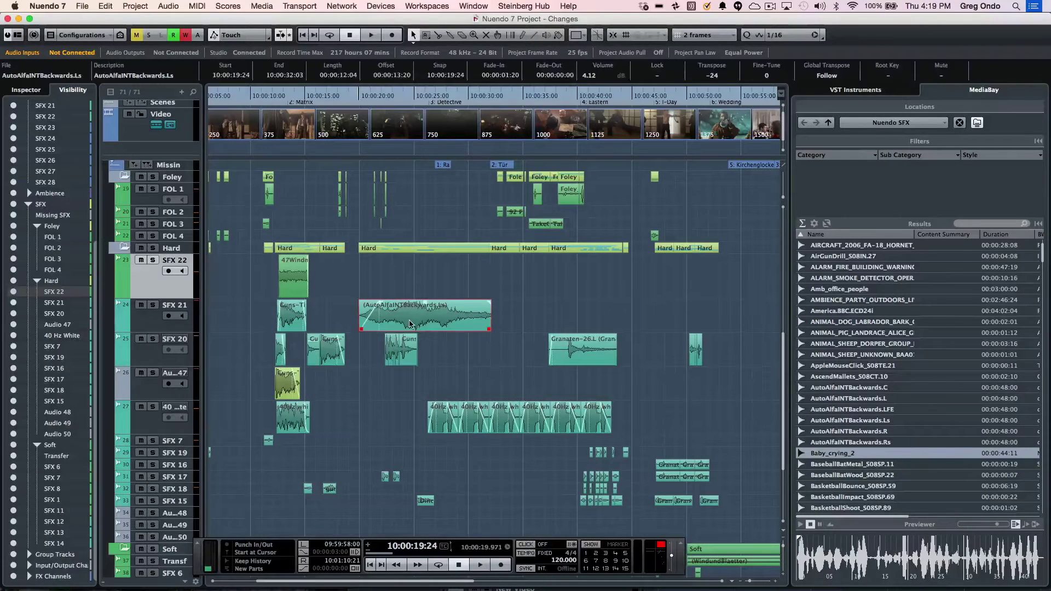
right_click(414, 319)
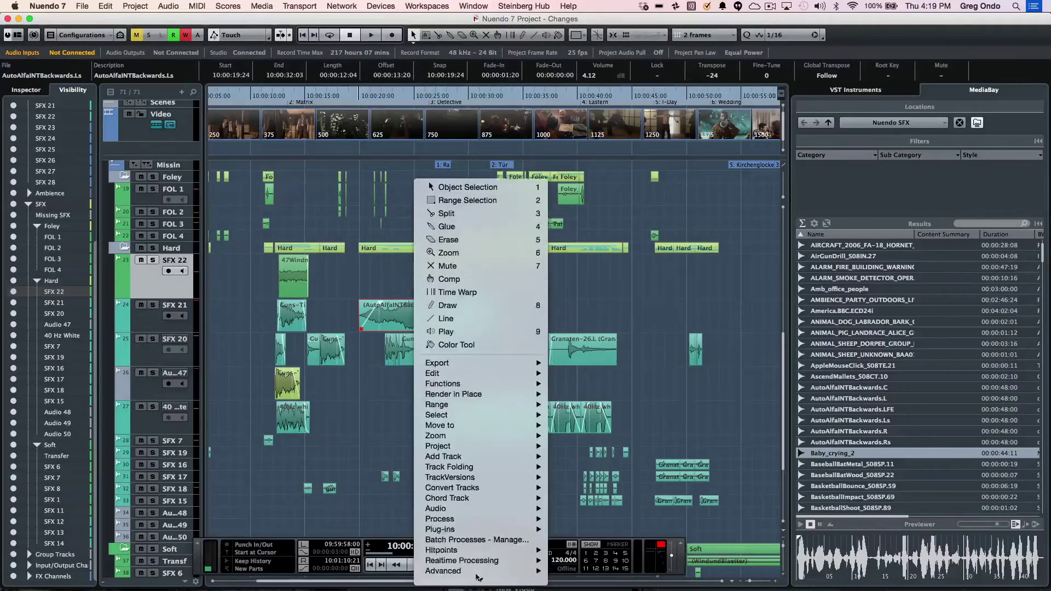
mouse_move(513, 511)
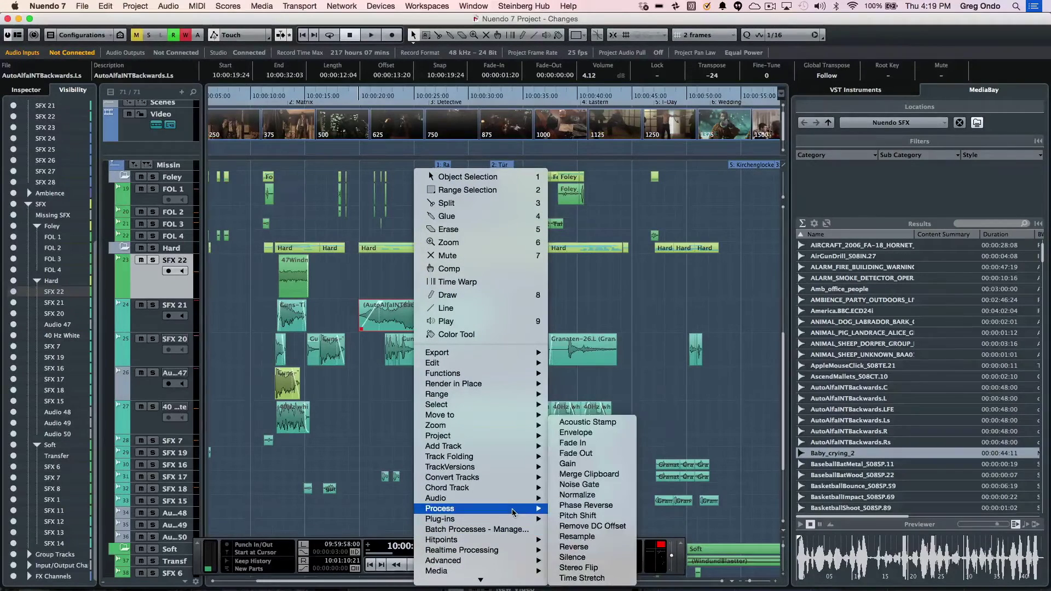
right_click(400, 284)
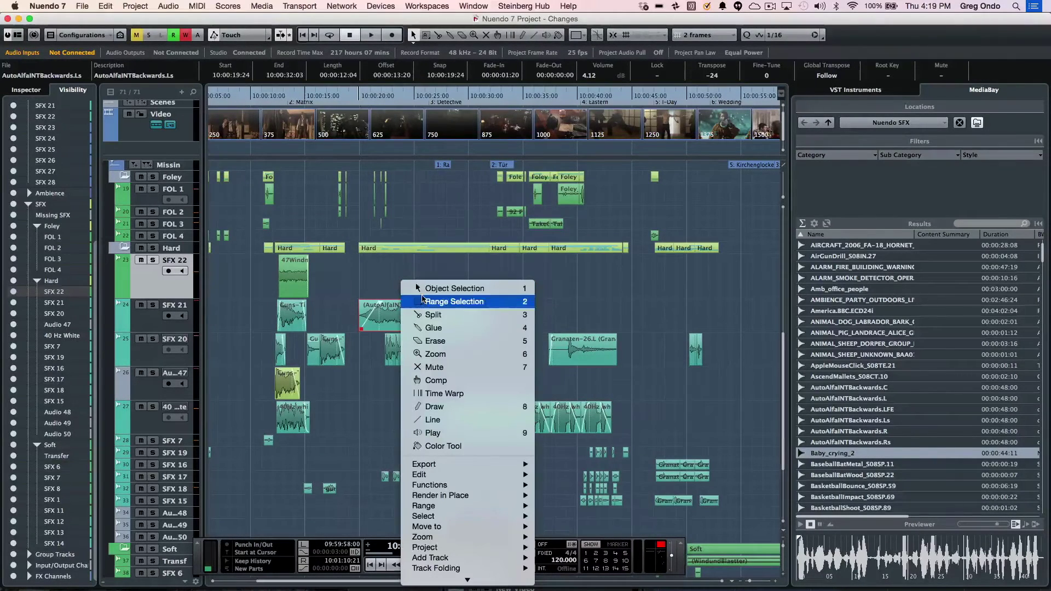
left_click(422, 302)
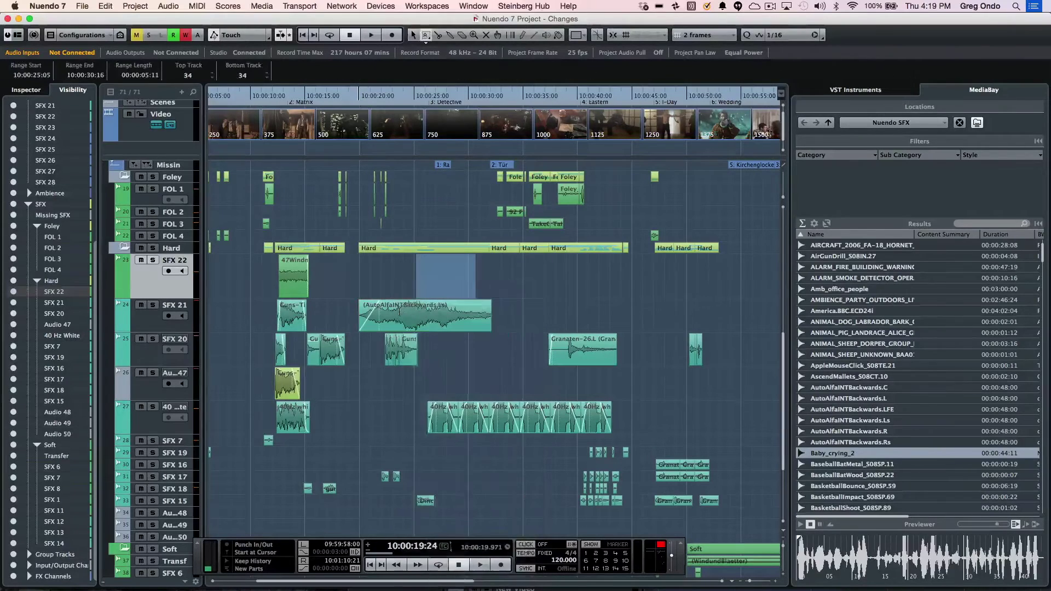
left_click_drag(398, 315, 444, 317)
right_click(432, 313)
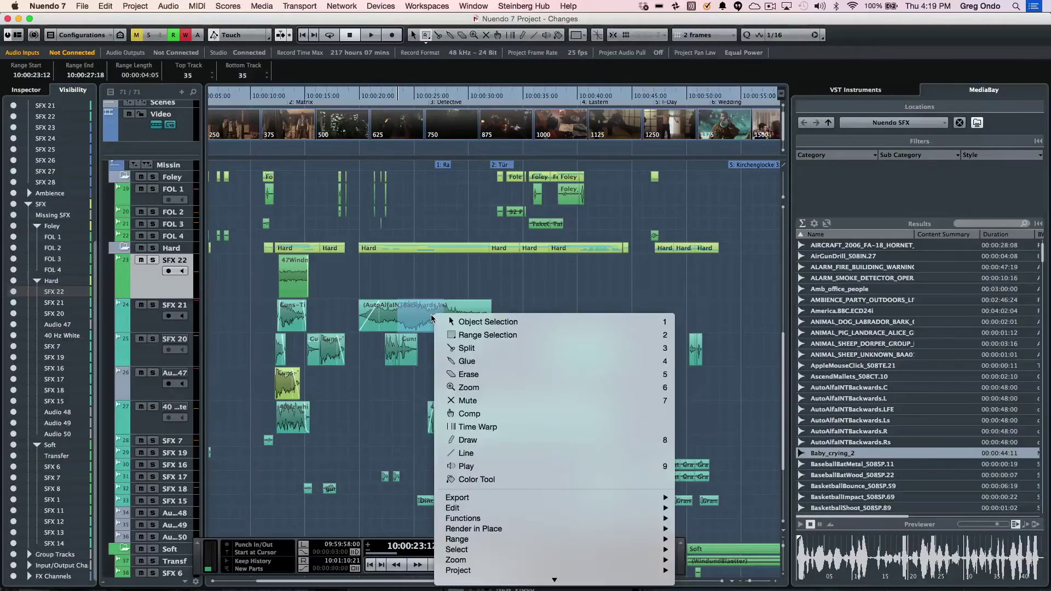
Apply an S-curve Fade Out to the range, with added points for a bump and steep drop
mouse_move(597, 505)
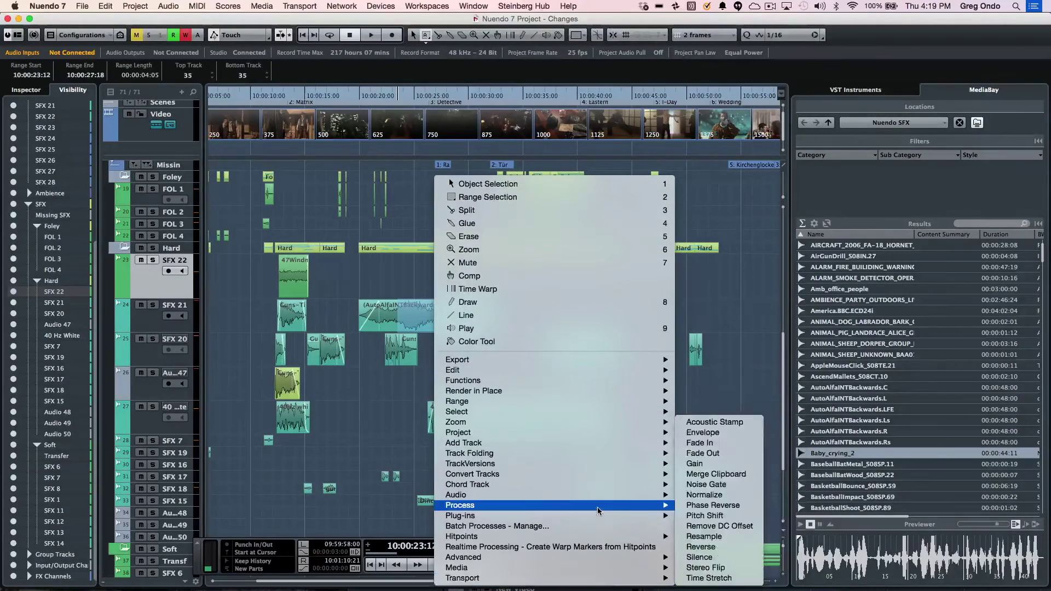
left_click(720, 453)
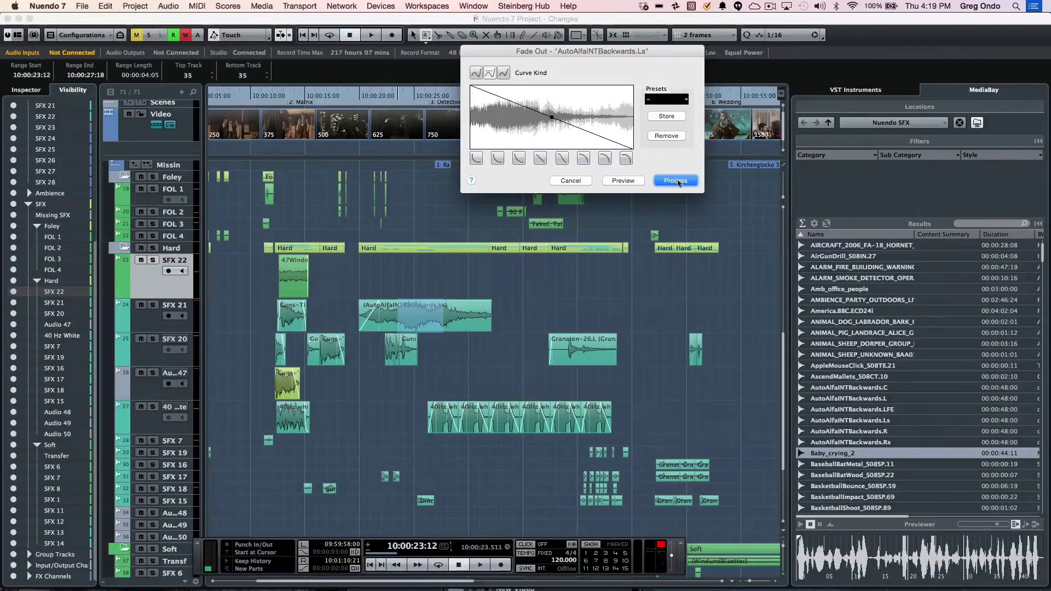
left_click(562, 159)
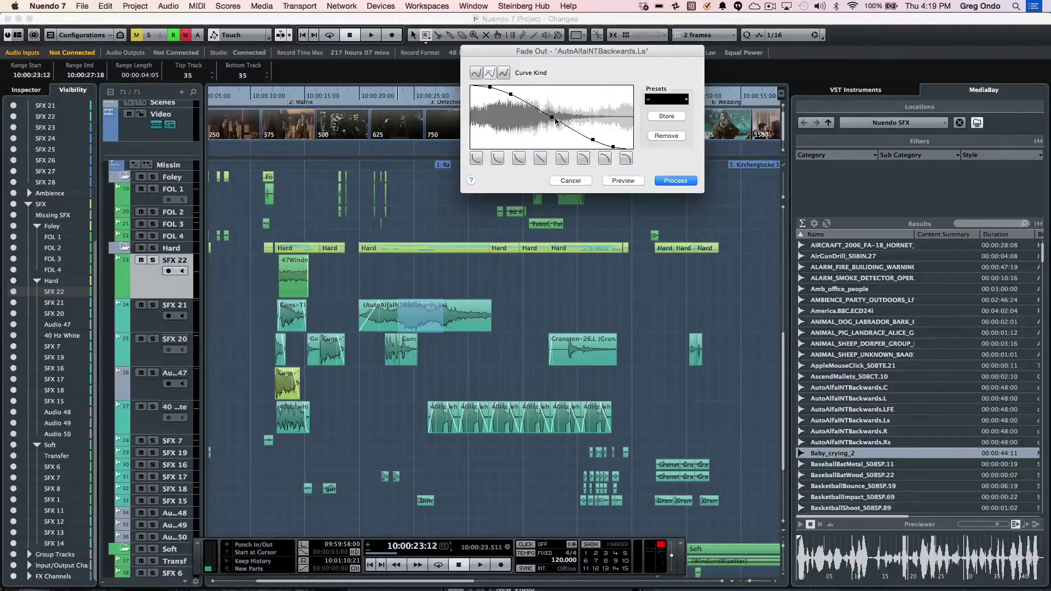
left_click_drag(555, 121, 554, 99)
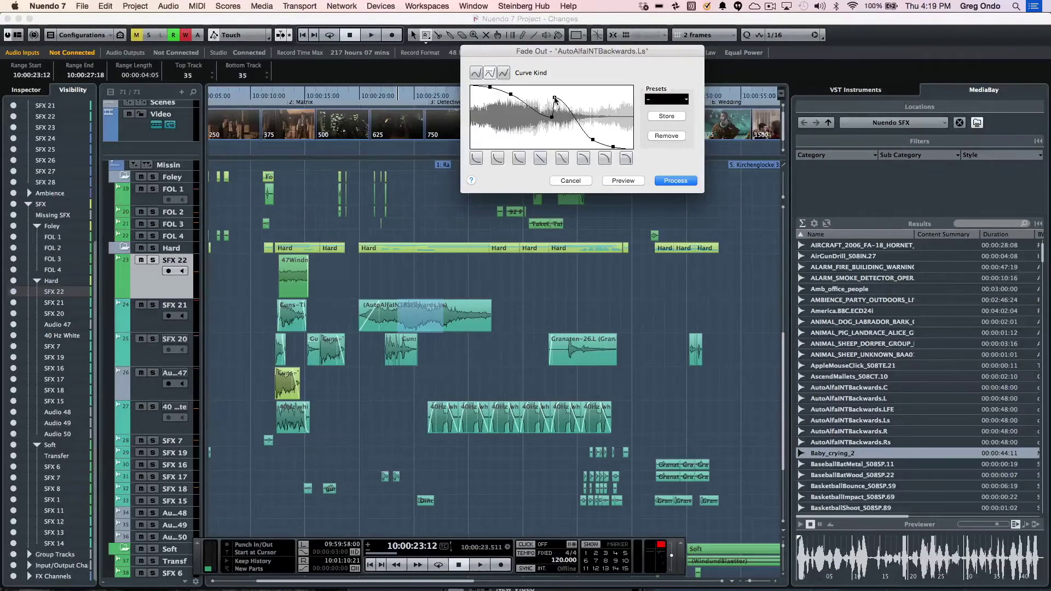
left_click(593, 117)
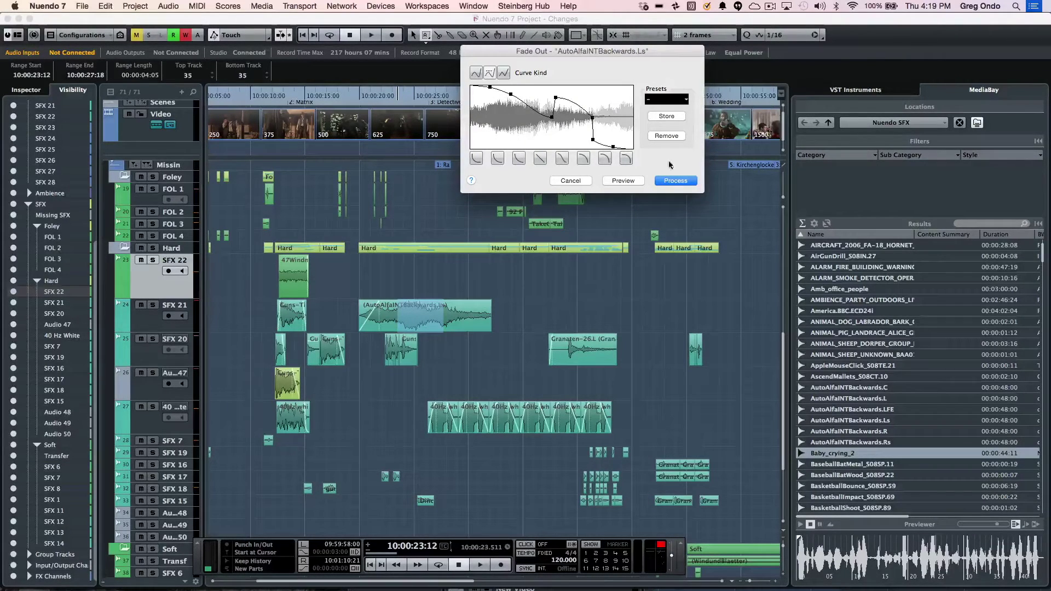
left_click(677, 180)
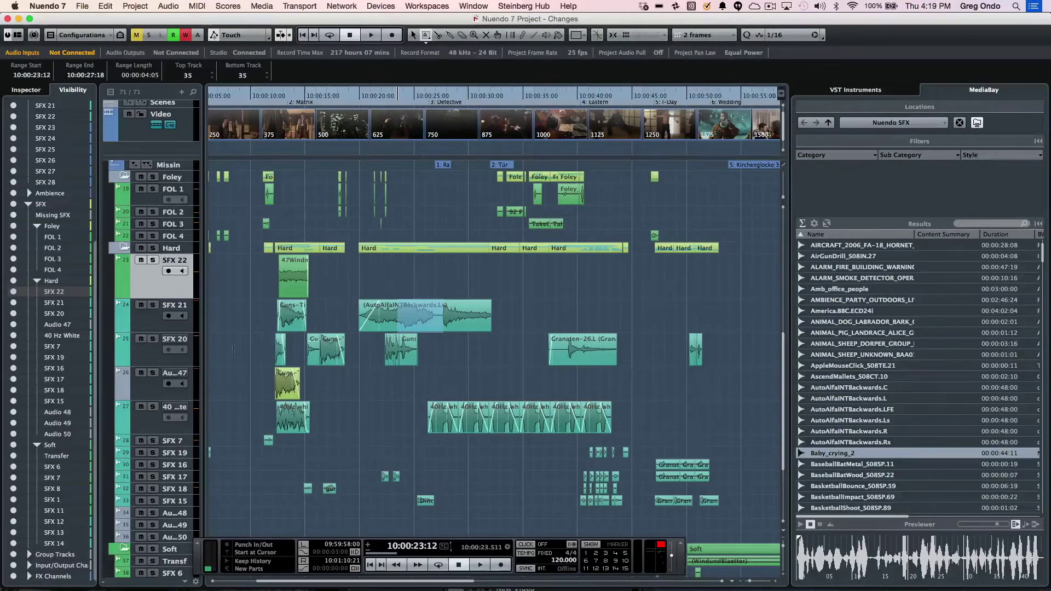
right_click(438, 305)
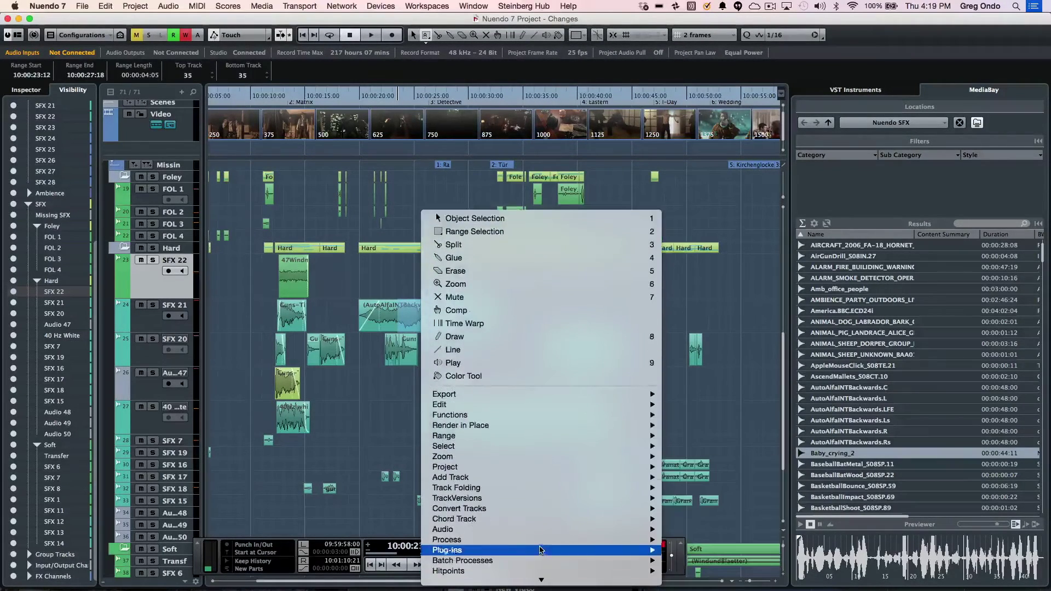
Reverse the AutoAlfaINTBackwards.Ls event's audio
mouse_move(619, 568)
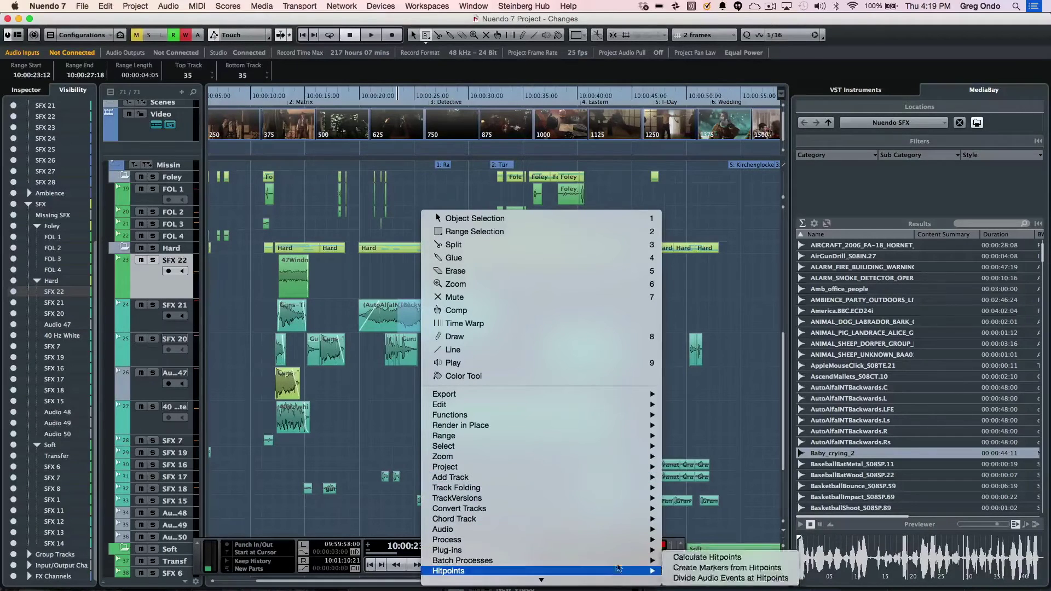
mouse_move(626, 540)
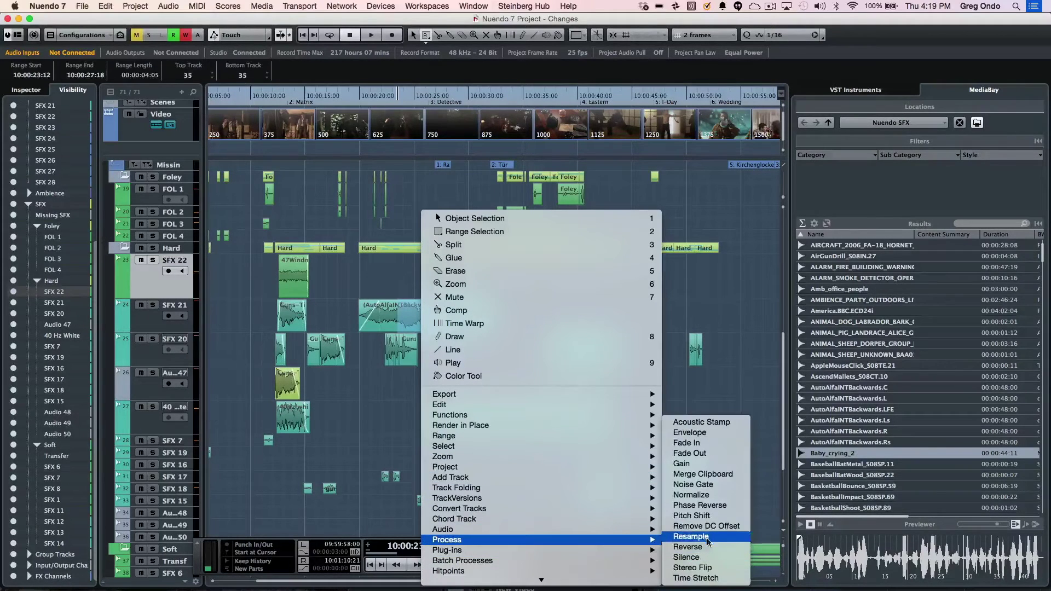
left_click(709, 547)
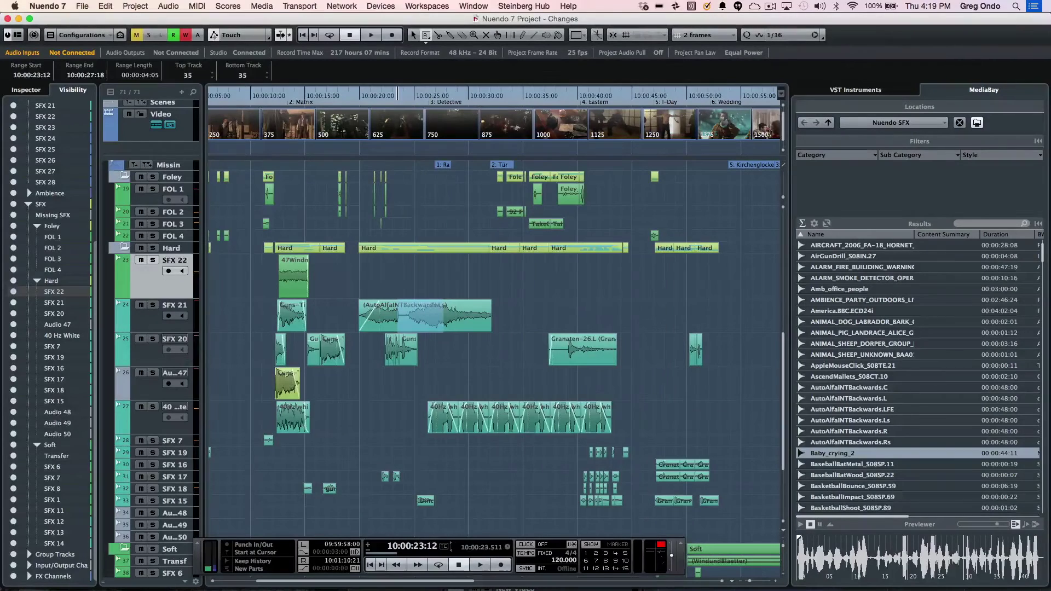
Process the event offline through Quadrafuzz v2 with band 2 set to TUBE
right_click(413, 310)
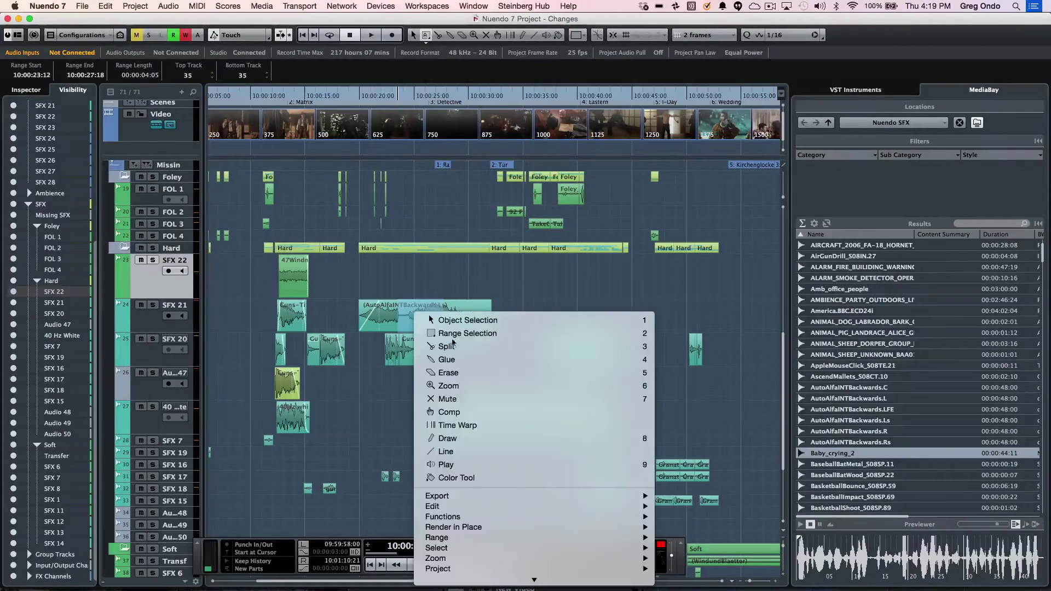
mouse_move(578, 515)
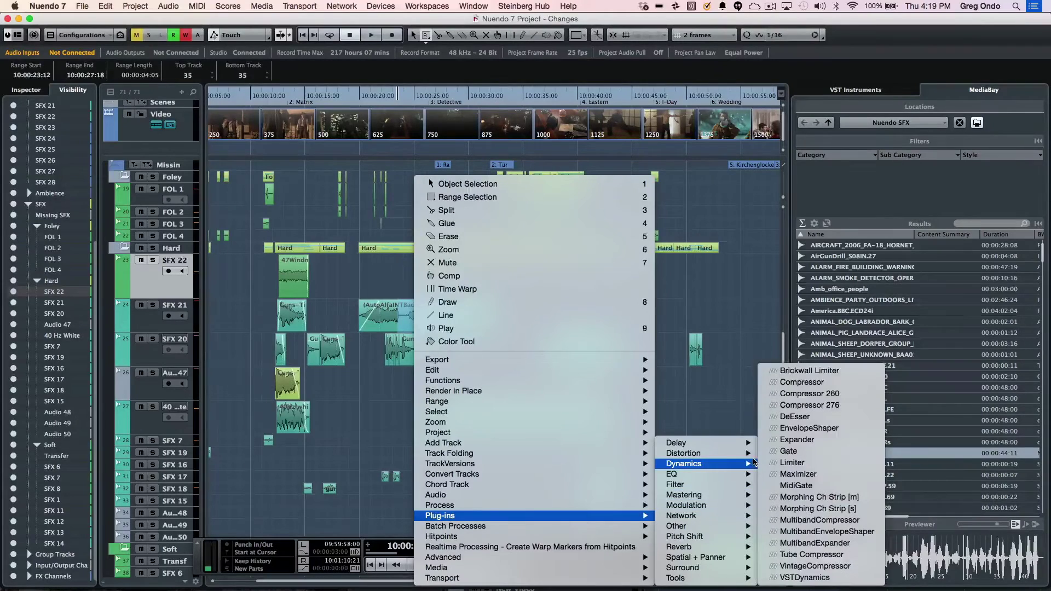
mouse_move(749, 452)
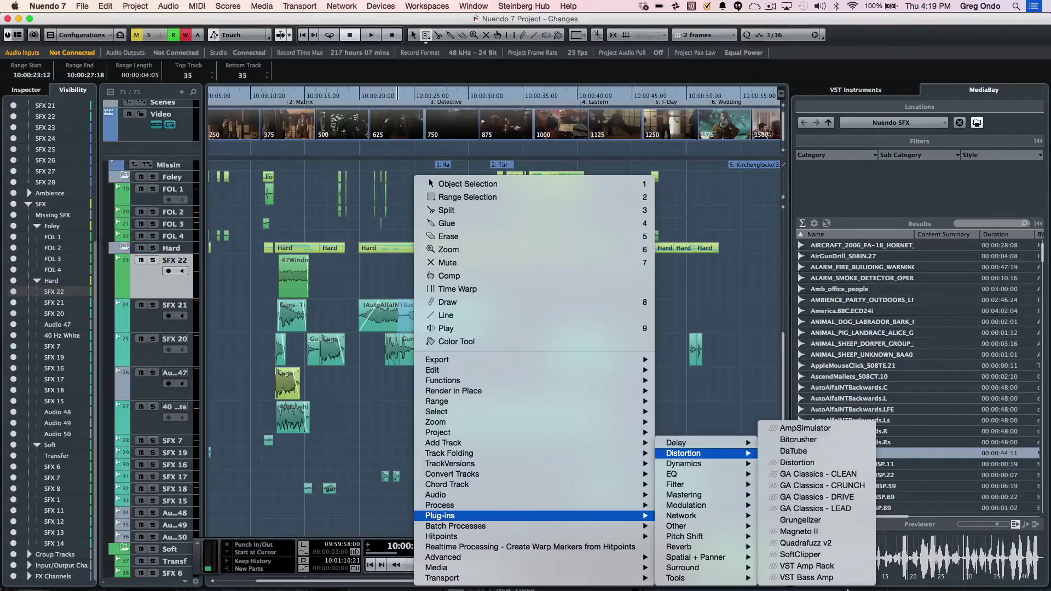
left_click(830, 543)
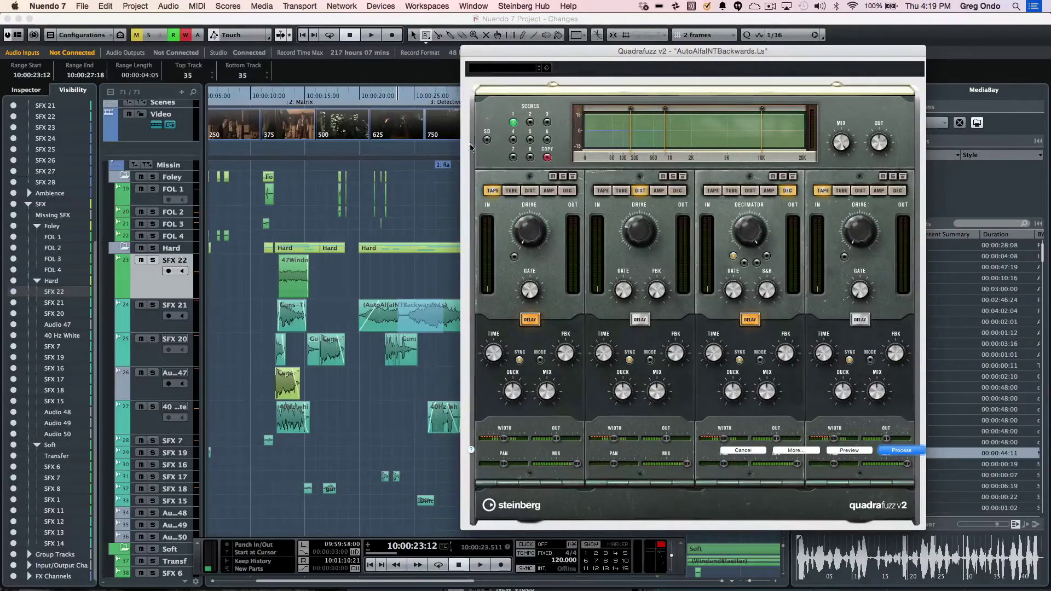
left_click(621, 190)
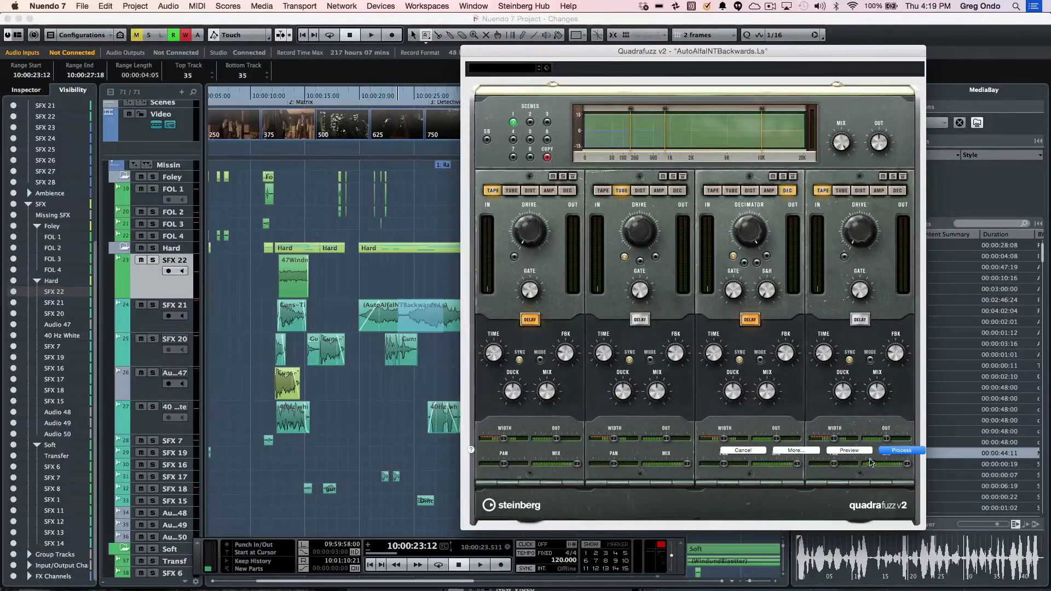
left_click(899, 452)
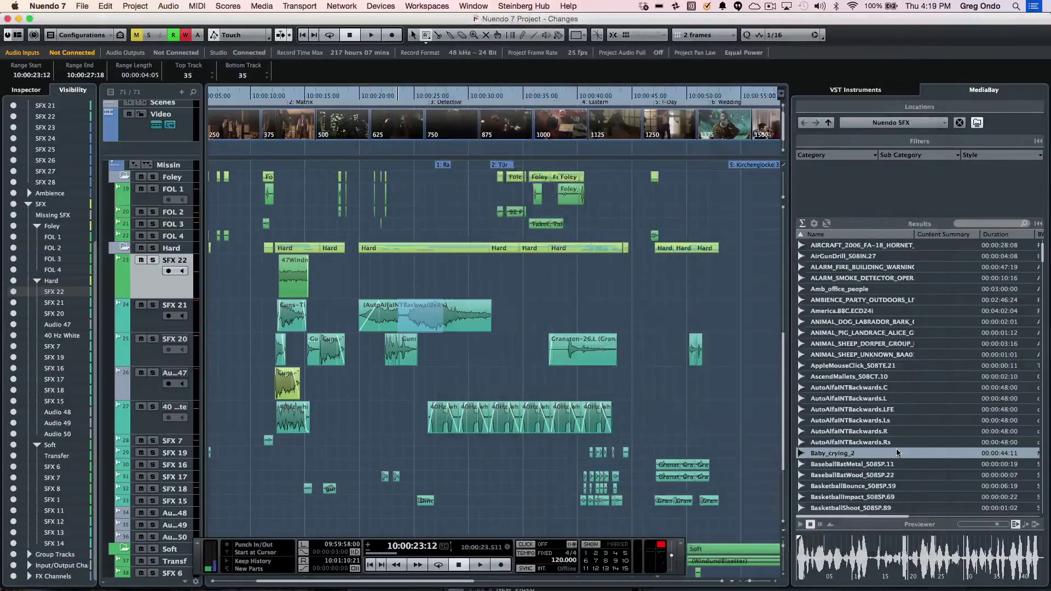
right_click(431, 310)
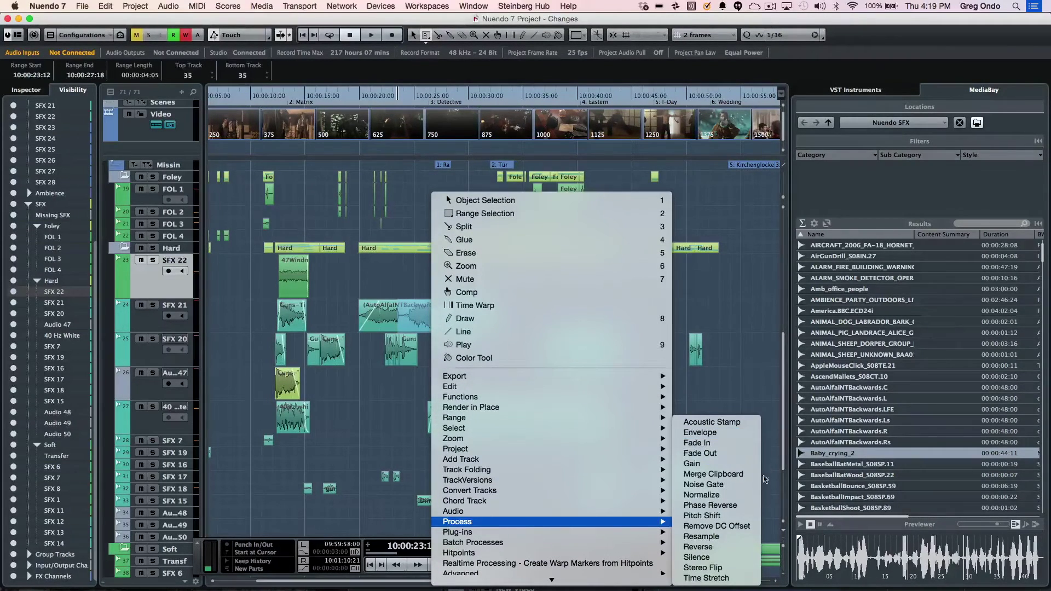
Pitch-shift the event with a 3-semitone envelope, moving the peak and adding curve points
left_click(746, 516)
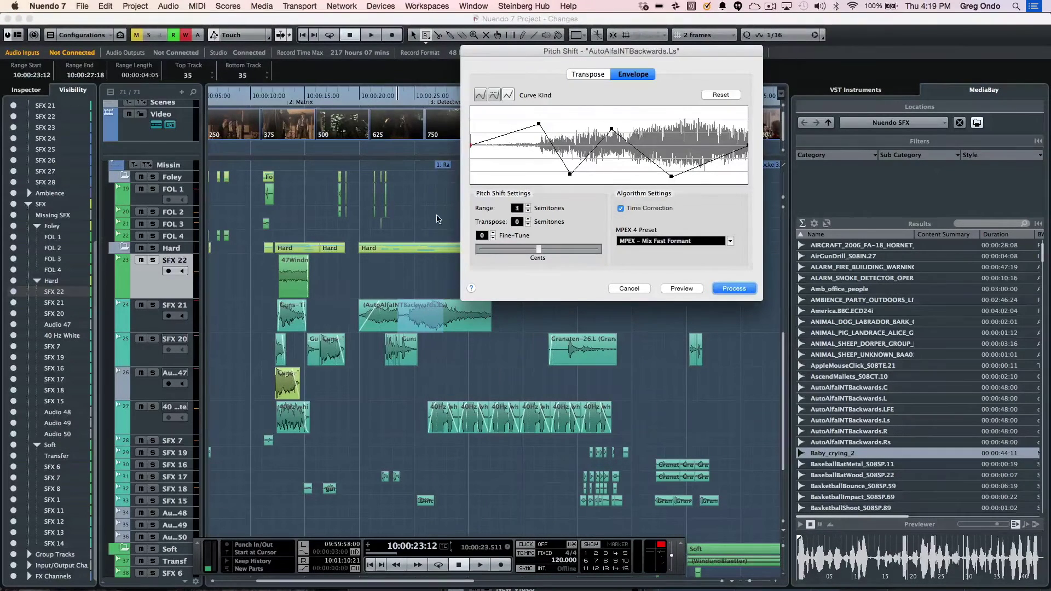
left_click(585, 74)
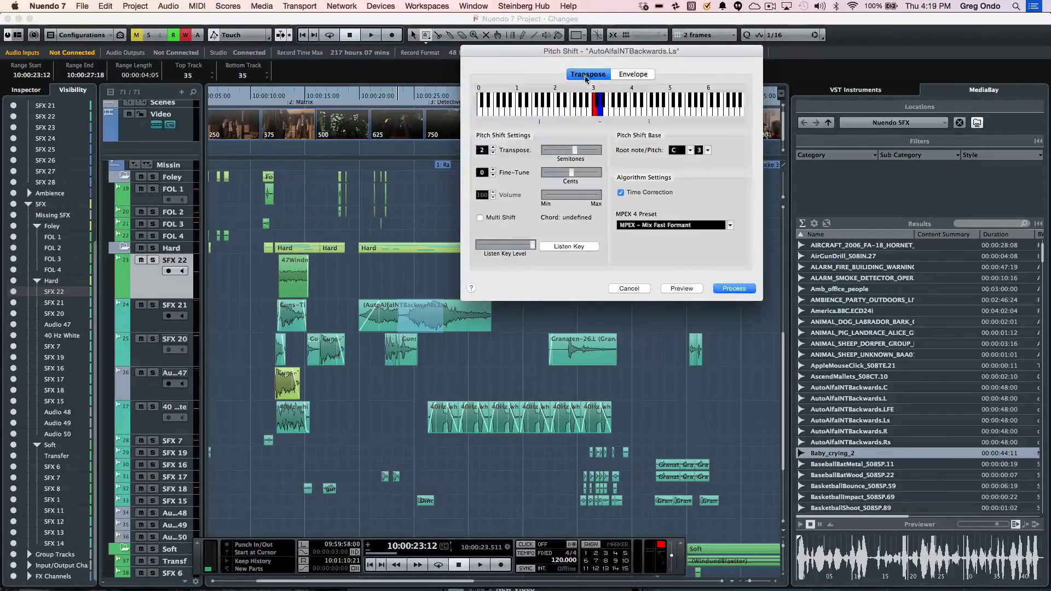
left_click(635, 75)
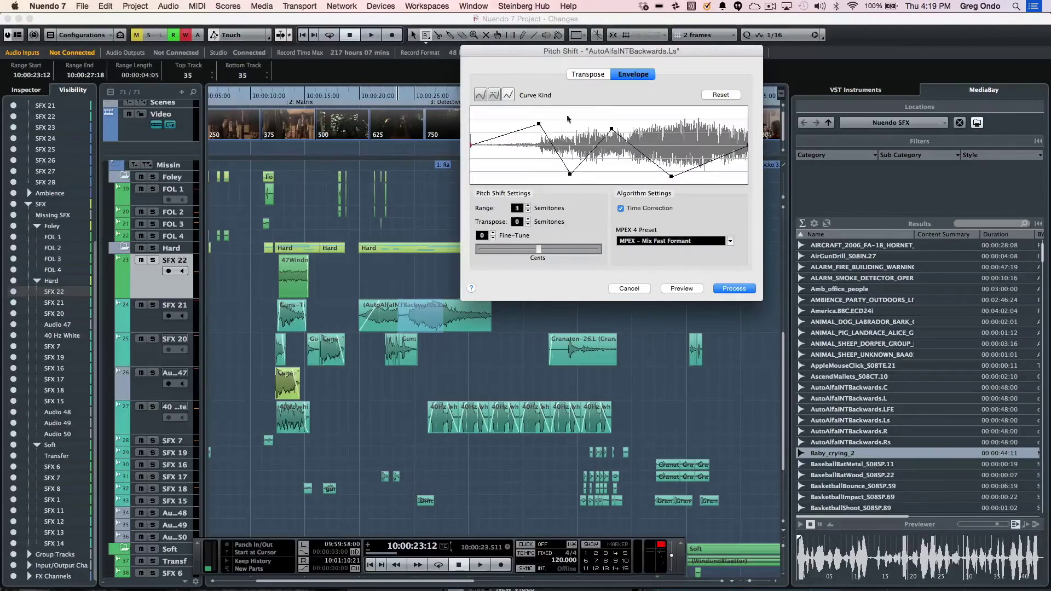
left_click_drag(539, 123, 517, 114)
left_click(545, 149)
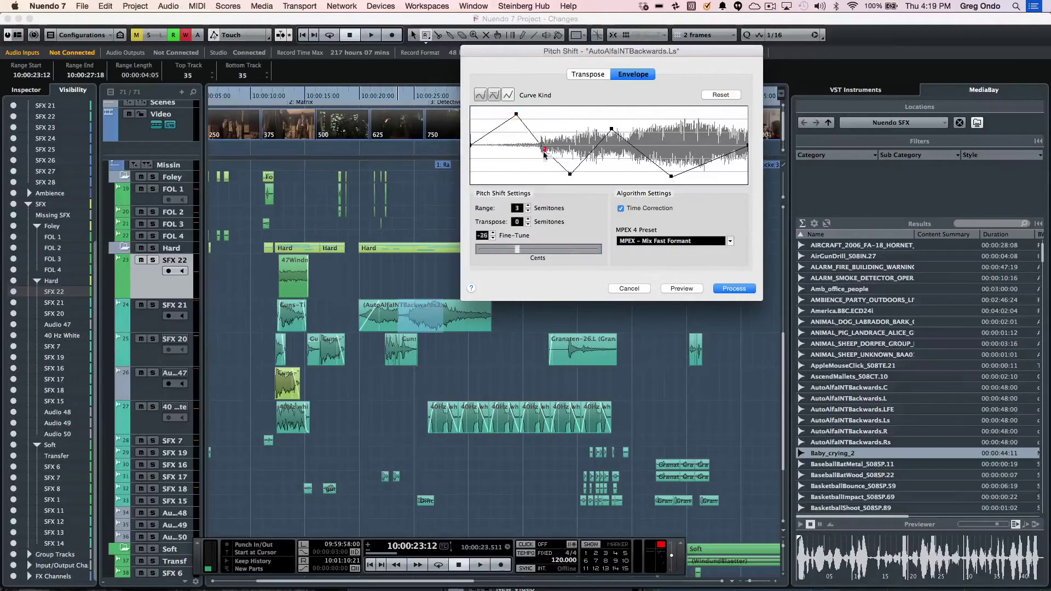
left_click_drag(545, 153, 537, 159)
left_click(560, 143)
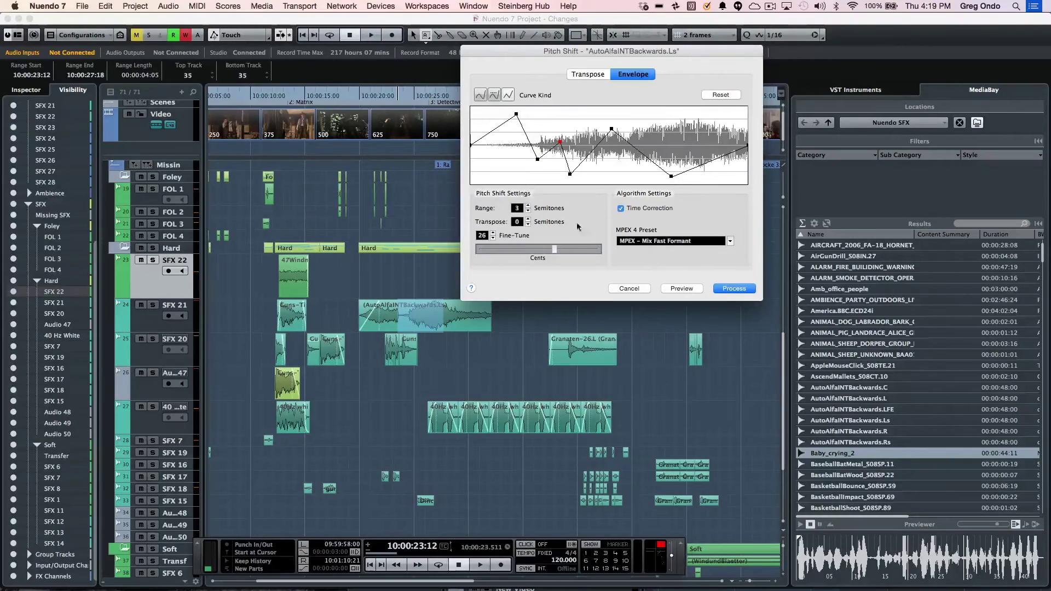
left_click(734, 289)
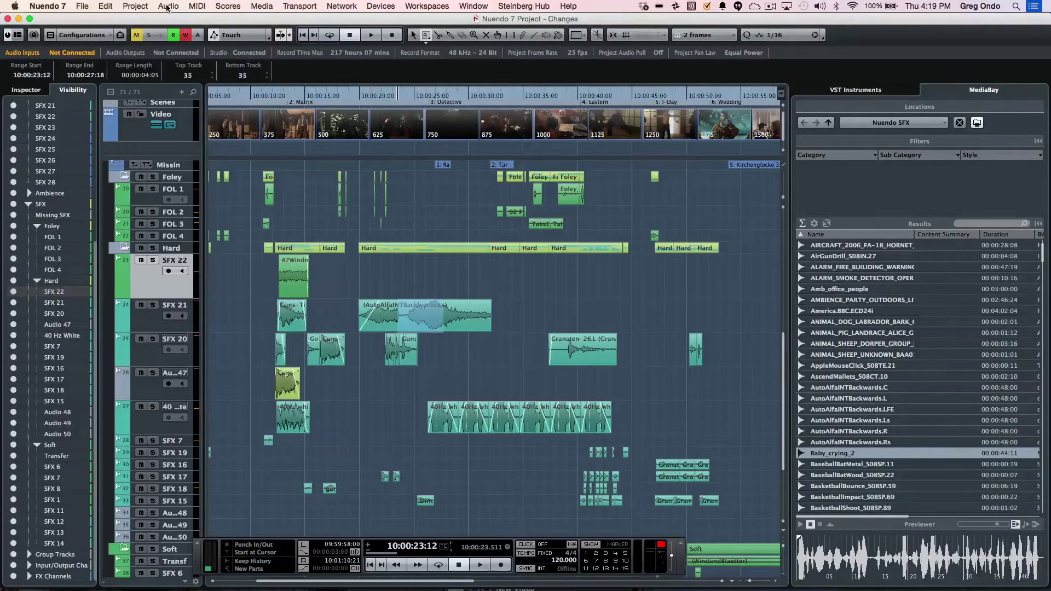
Remove Reverse from the Offline Process History, keeping Fade Out, Quadrafuzz v2 and Pitch Shift
left_click(168, 6)
left_click(191, 288)
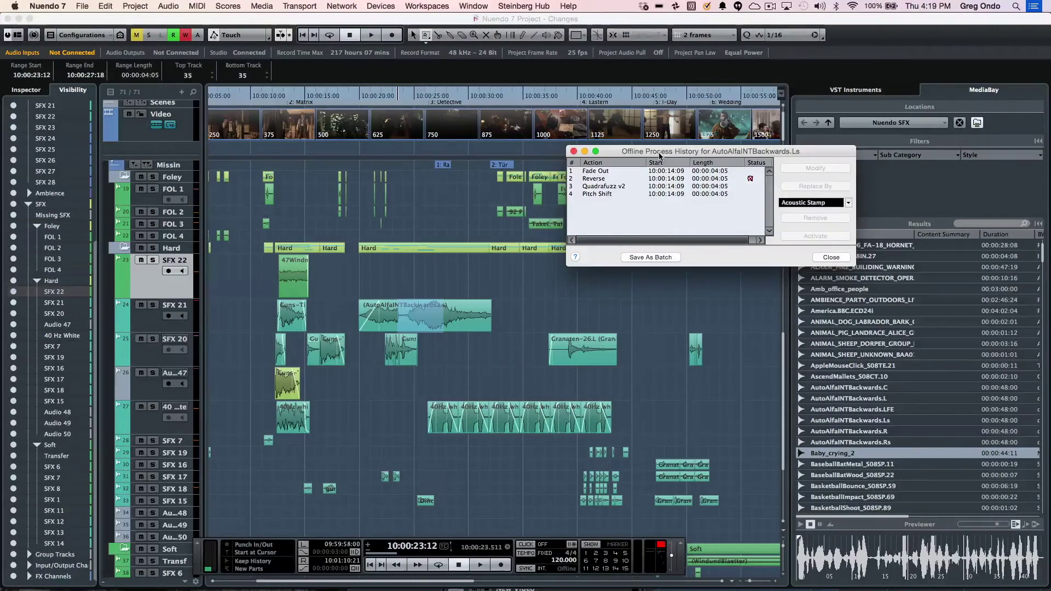
left_click_drag(660, 155, 432, 167)
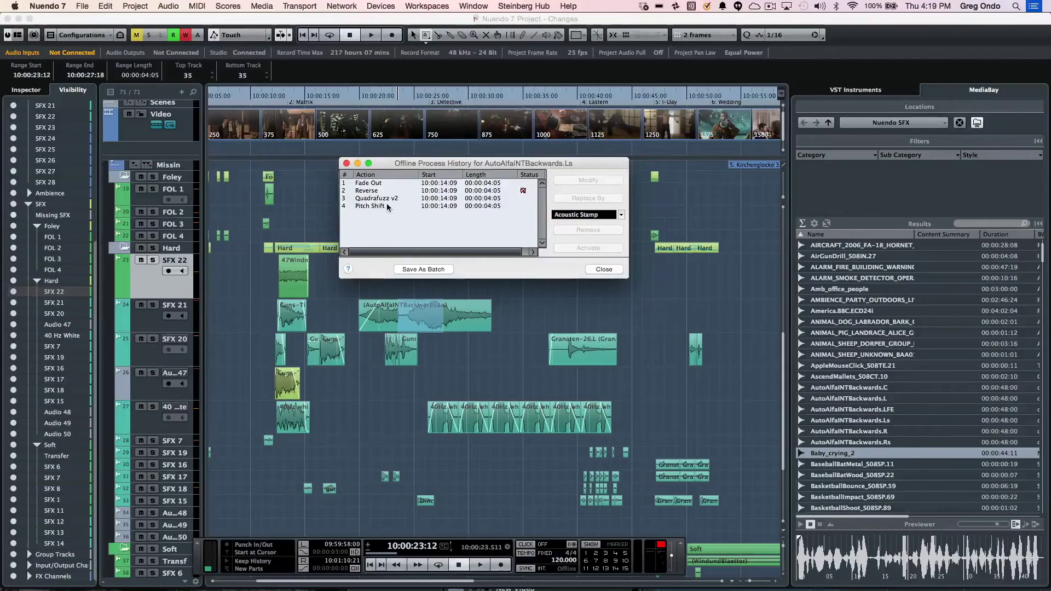
left_click(387, 191)
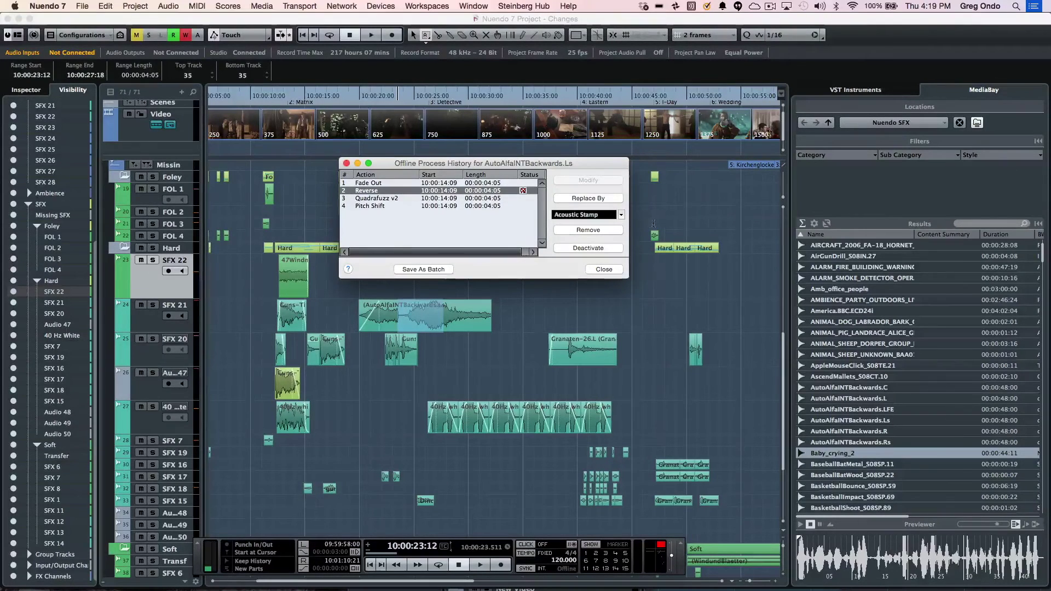
left_click(582, 230)
left_click(605, 211)
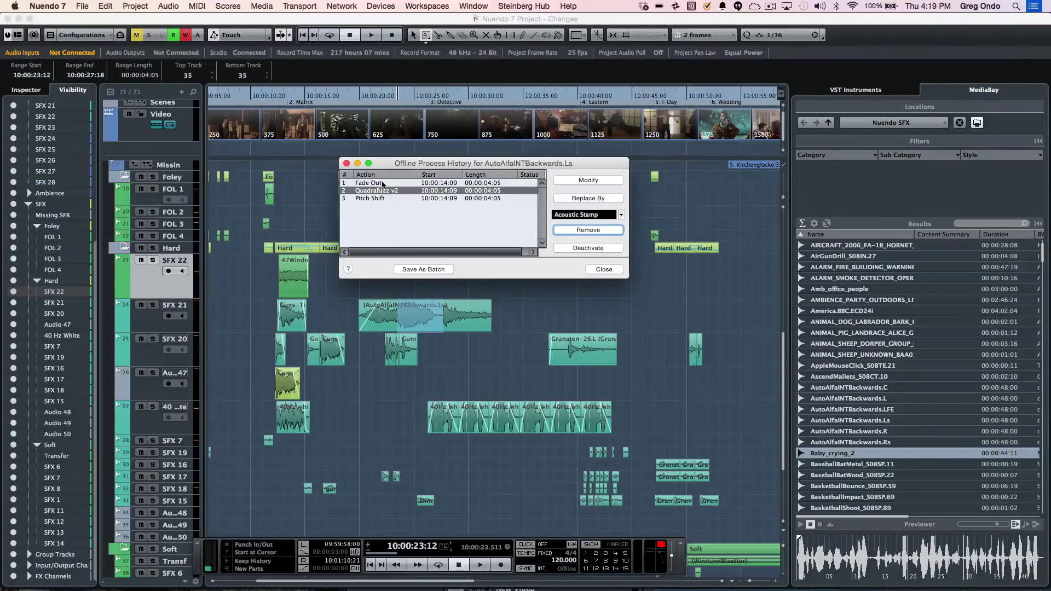
left_click(430, 272)
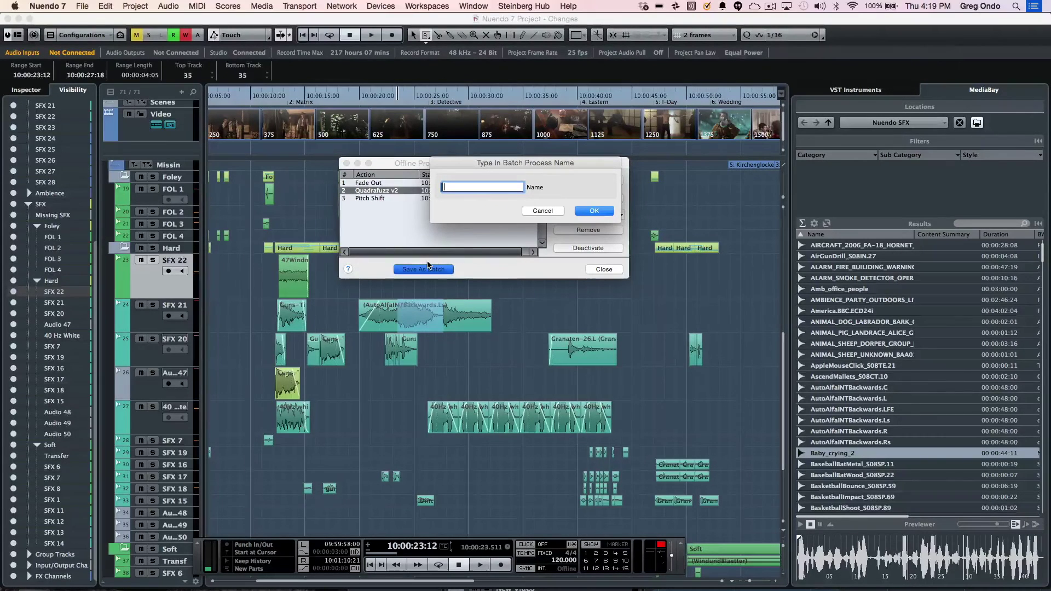
Name the new batch process 'bomb' and confirm it
type("bomb")
key("Return")
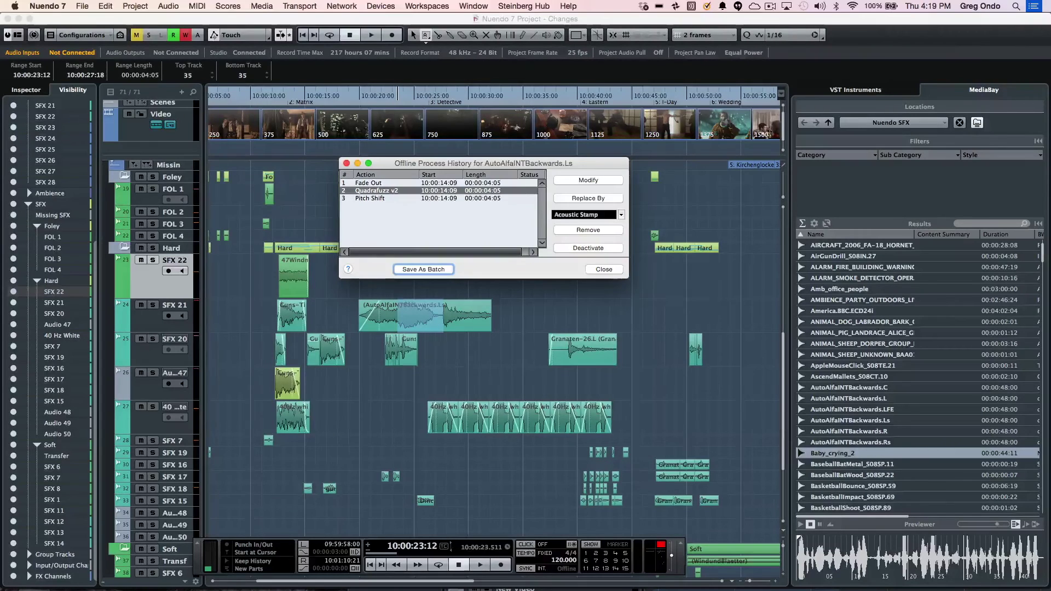